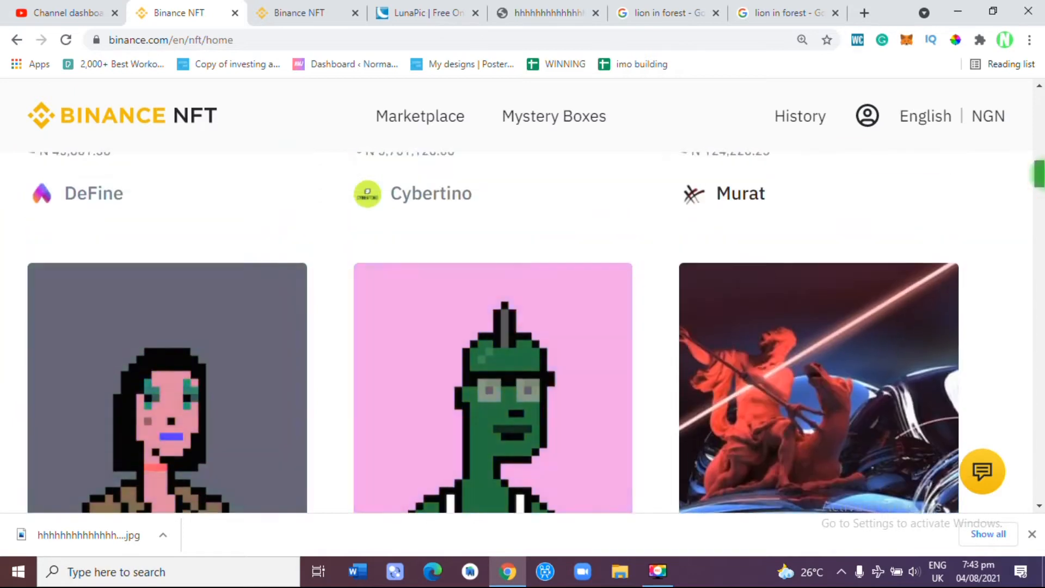
# - Examine the trending NFTs and their prices on the Binance NFT home page
pyautogui.scroll(3, 523, 332)
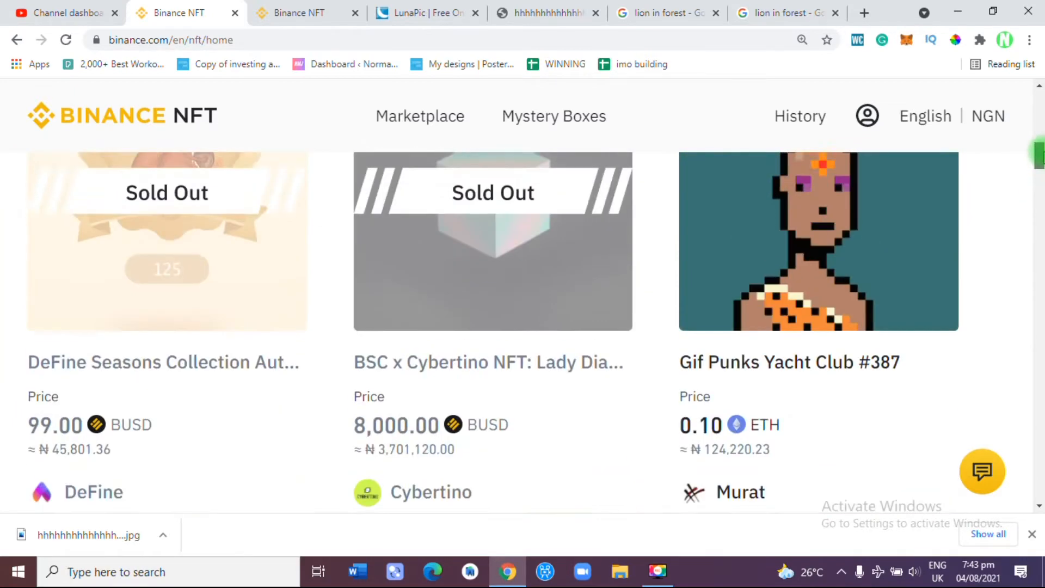
pyautogui.scroll(-15, 522, 327)
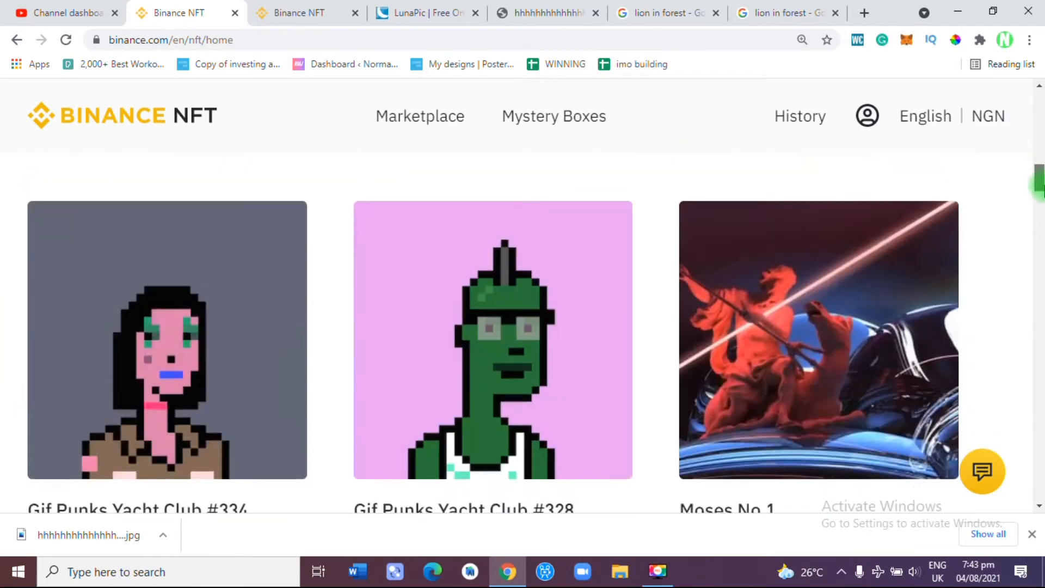
pyautogui.scroll(-9, 523, 327)
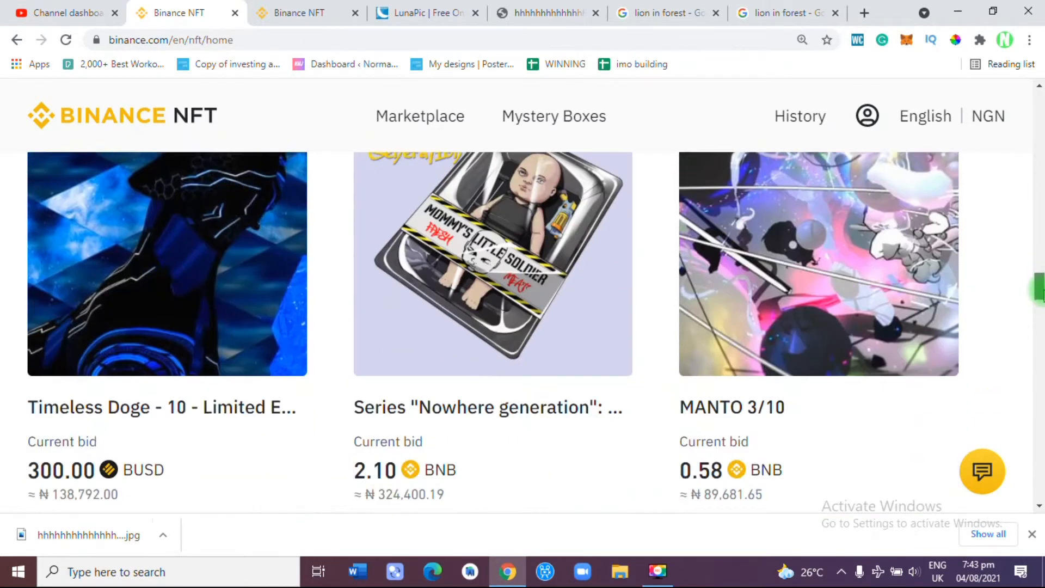
pyautogui.scroll(-10, 522, 327)
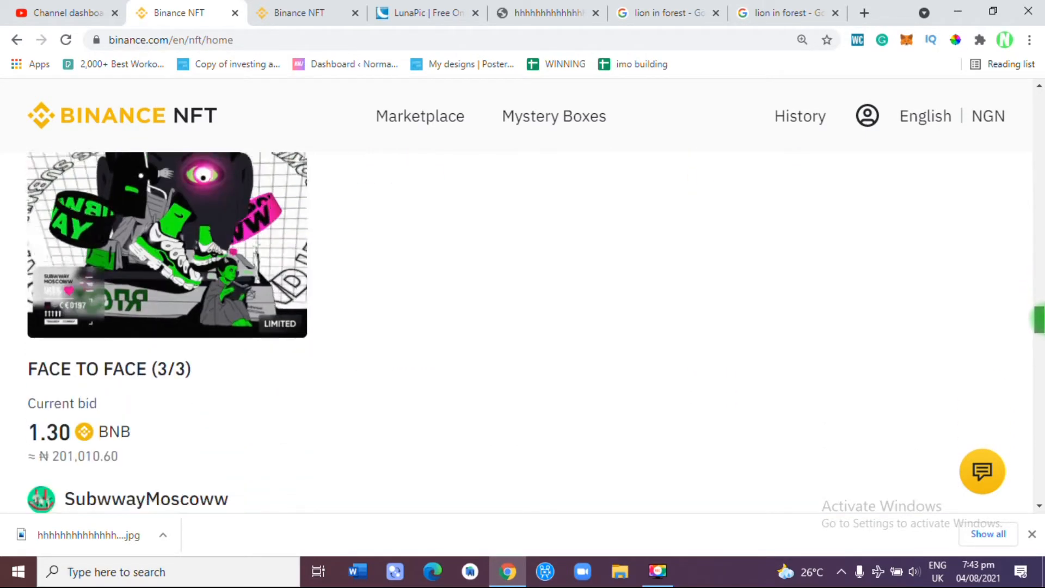
pyautogui.scroll(-1, 523, 326)
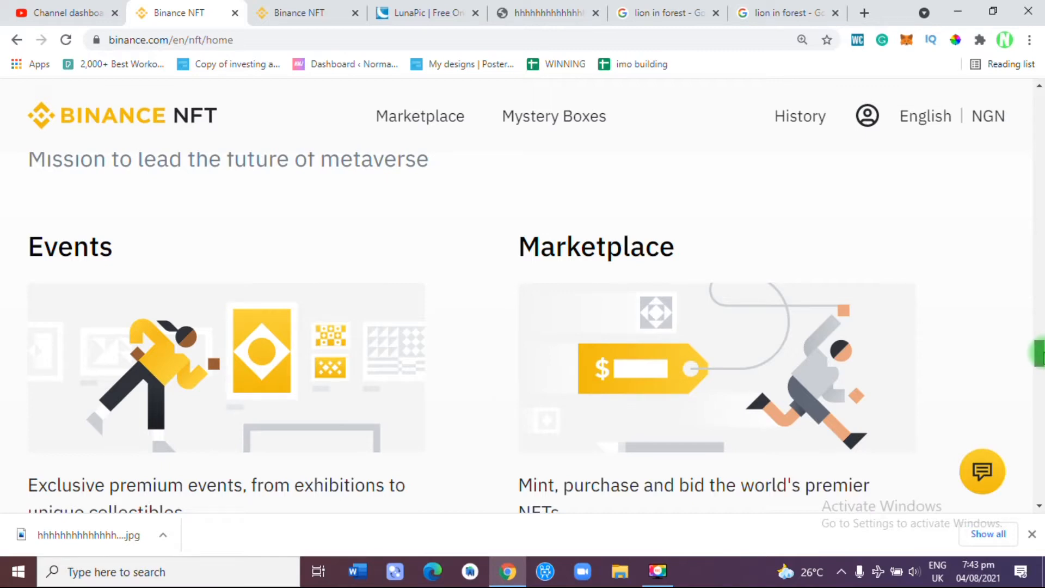
pyautogui.moveTo(1040, 351); pyautogui.dragTo(1040, 283)
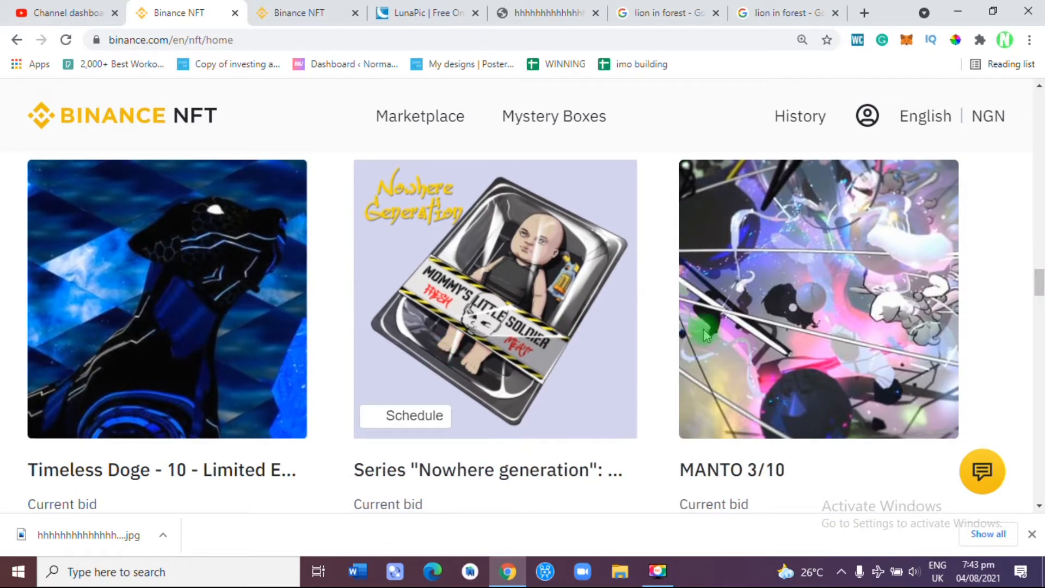
pyautogui.moveTo(1040, 282); pyautogui.dragTo(1041, 156)
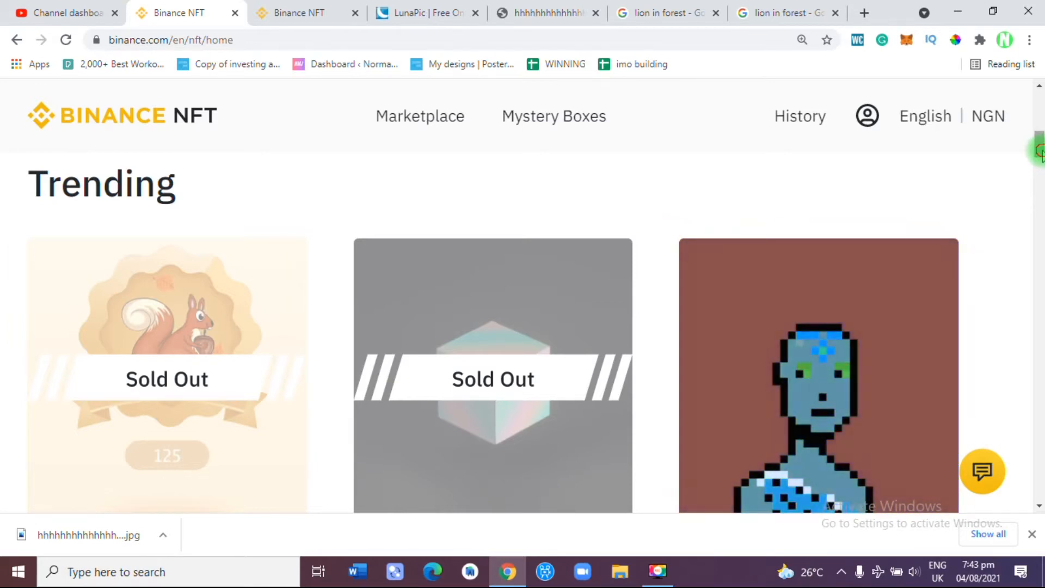
pyautogui.scroll(1, 1040, 151)
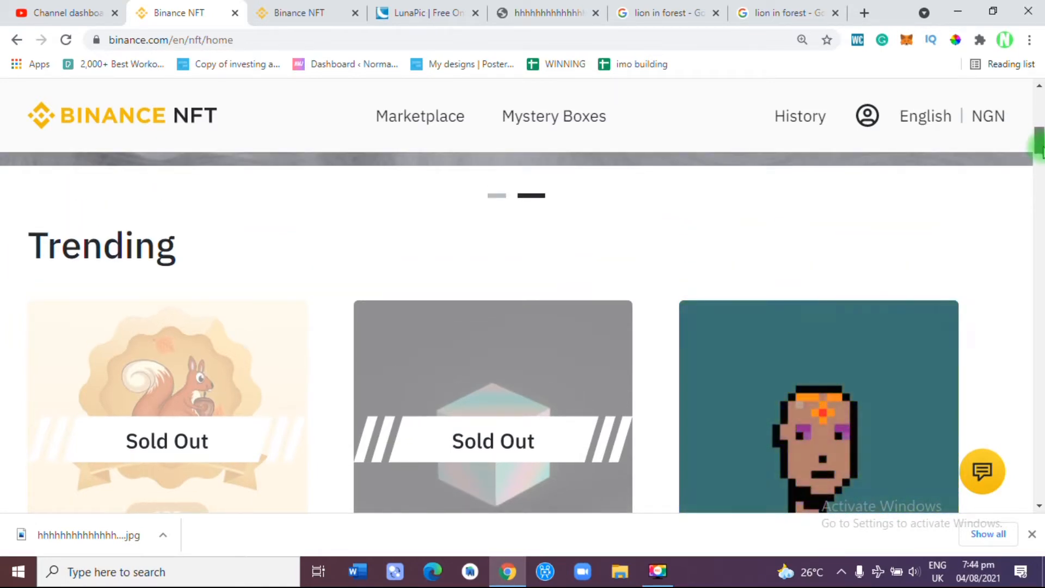
# - Close the downloaded-image tab and both "lion in forest" search tabs, and dismiss the downloads bar
pyautogui.click(597, 13)
pyautogui.click(716, 12)
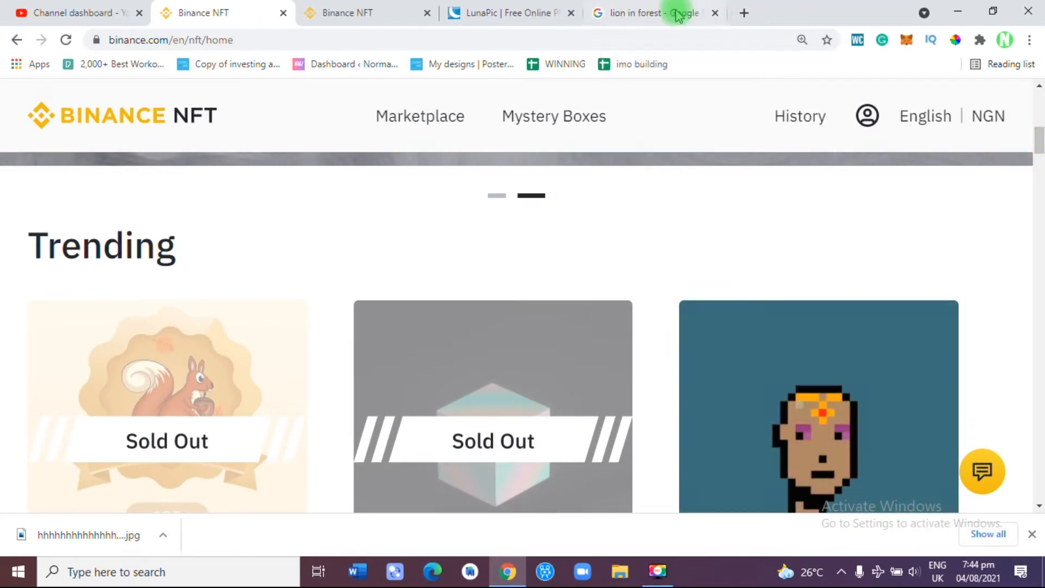
pyautogui.click(715, 12)
pyautogui.scroll(-15, 523, 294)
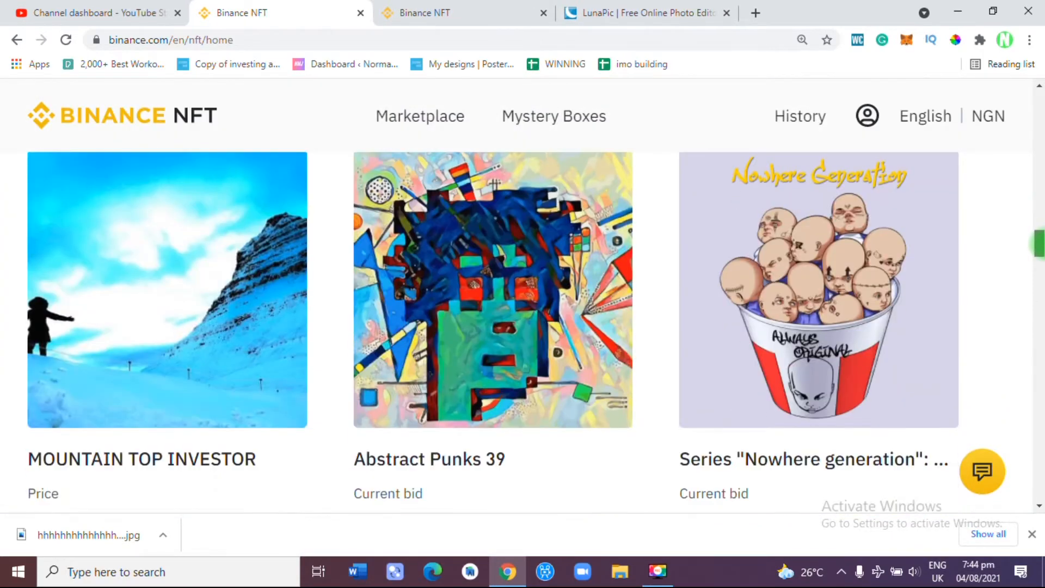
pyautogui.moveTo(1039, 242)
pyautogui.mouseDown()
pyautogui.moveTo(1041, 96)
pyautogui.moveTo(1038, 222)
pyautogui.mouseUp()
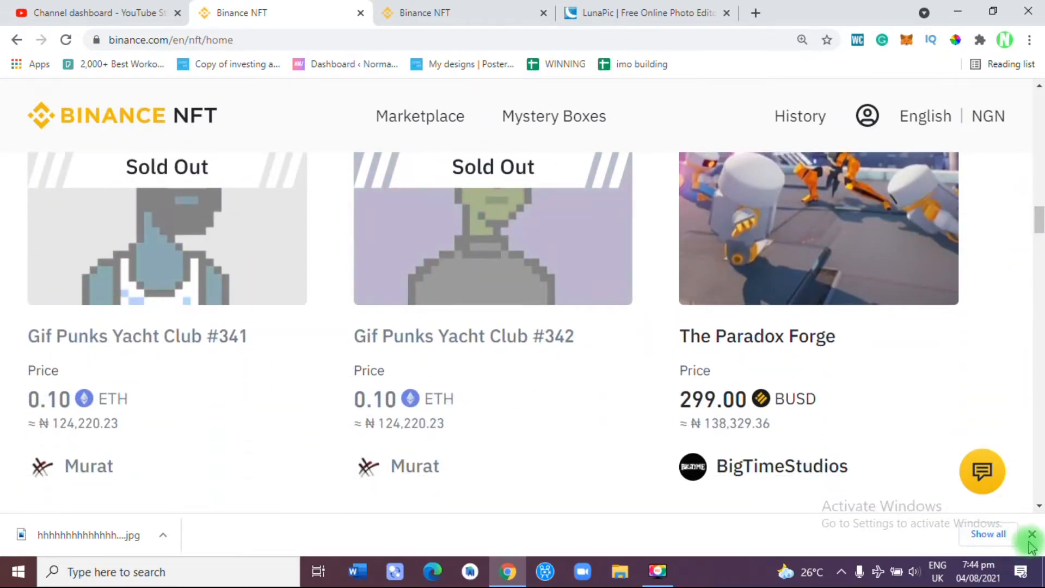
pyautogui.click(1033, 534)
# - Open the Binance NFT marketplace and look over its category filters and listed artworks
pyautogui.moveTo(1039, 226); pyautogui.dragTo(1039, 106)
pyautogui.click(415, 116)
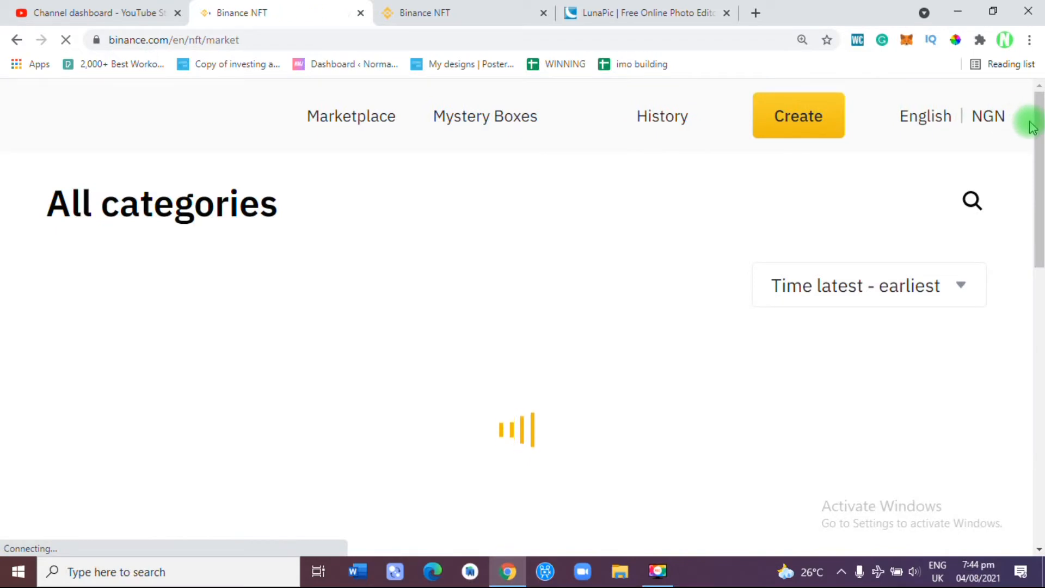
pyautogui.moveTo(1039, 125); pyautogui.dragTo(1038, 198)
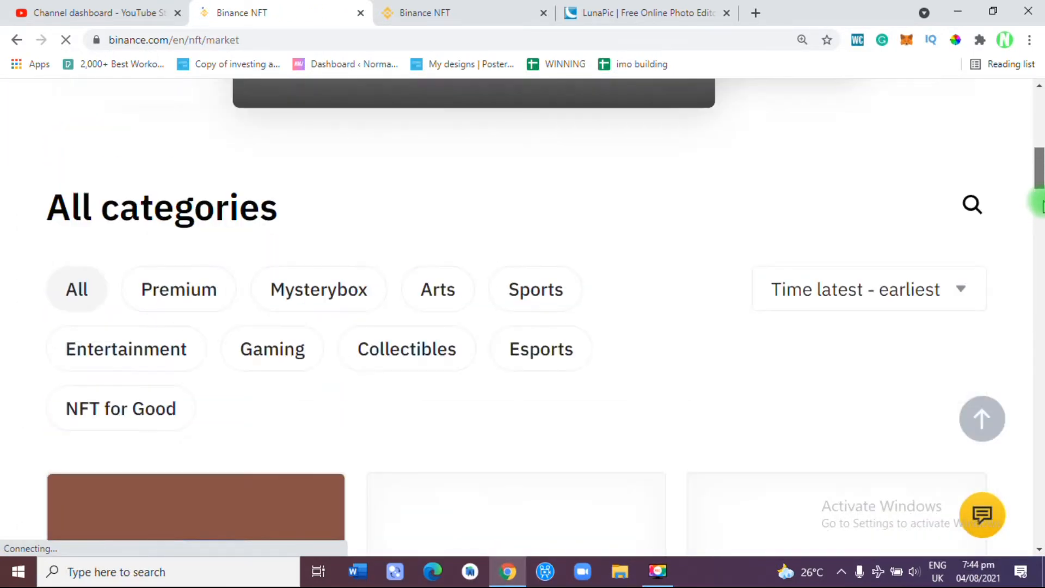
pyautogui.scroll(-6, 729, 220)
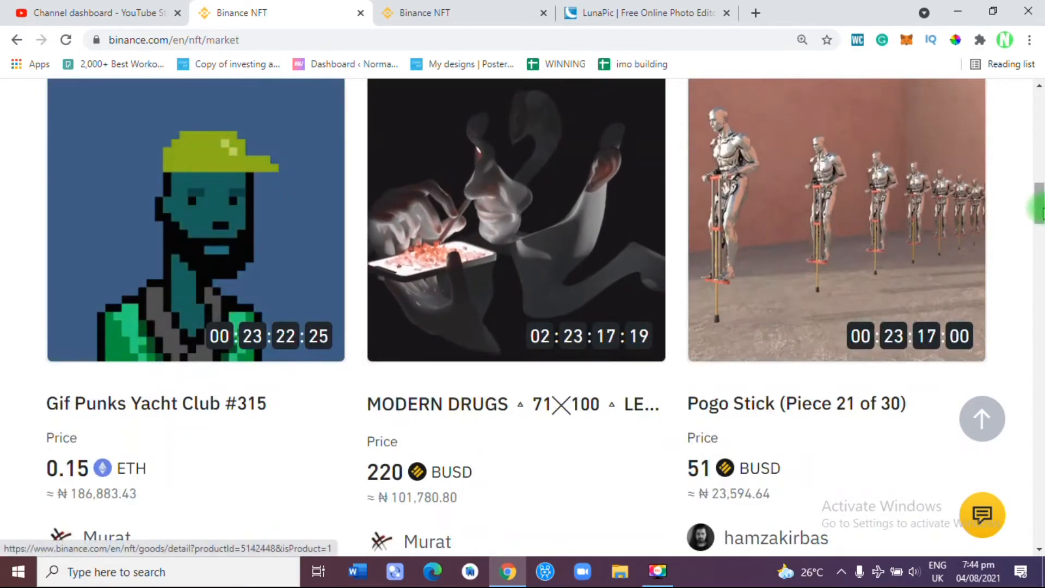
pyautogui.moveTo(1039, 207); pyautogui.dragTo(1040, 180)
pyautogui.scroll(1, 997, 187)
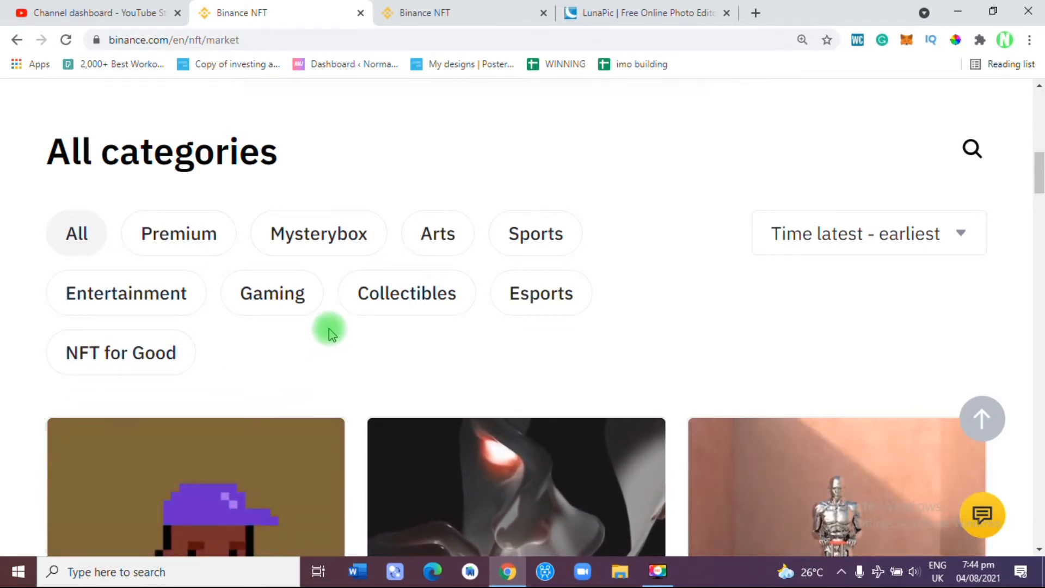
# - Search Google Images for "lion in forest" in a new browser tab
pyautogui.click(756, 13)
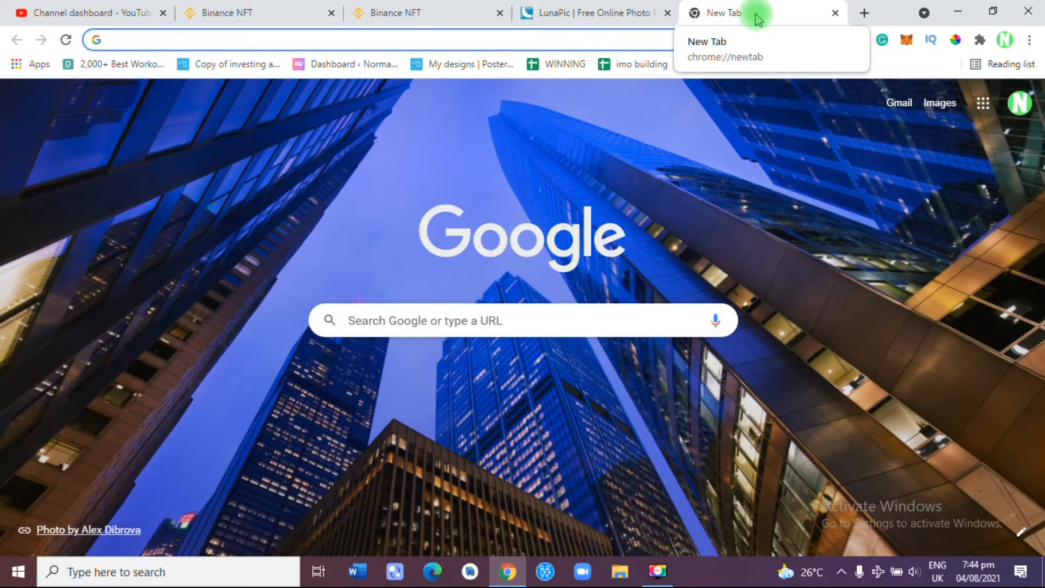
pyautogui.write('lion in forest')
pyautogui.press('Return')
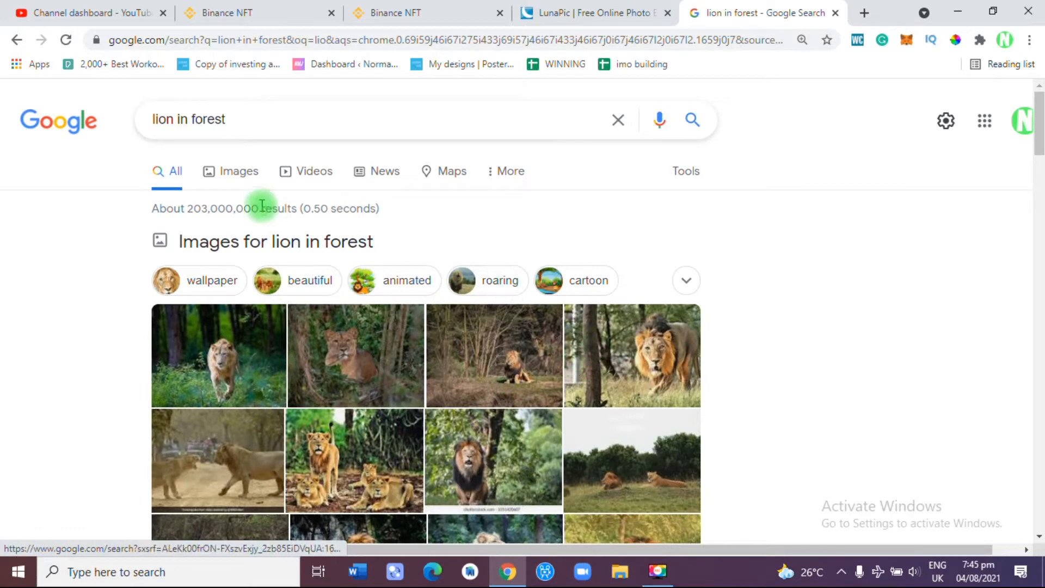
pyautogui.click(239, 172)
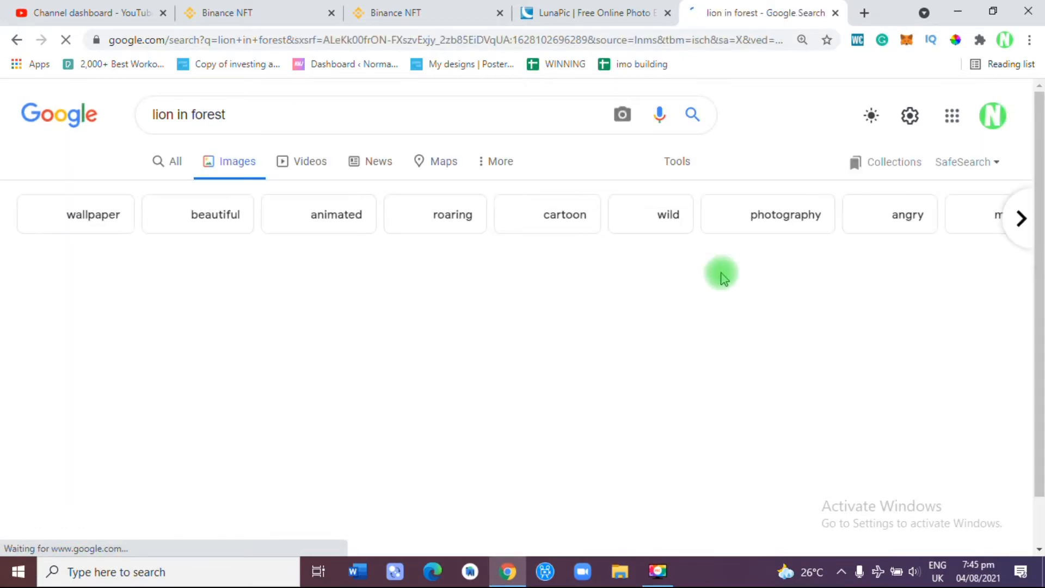
pyautogui.scroll(-3, 1030, 152)
pyautogui.scroll(3, 1037, 141)
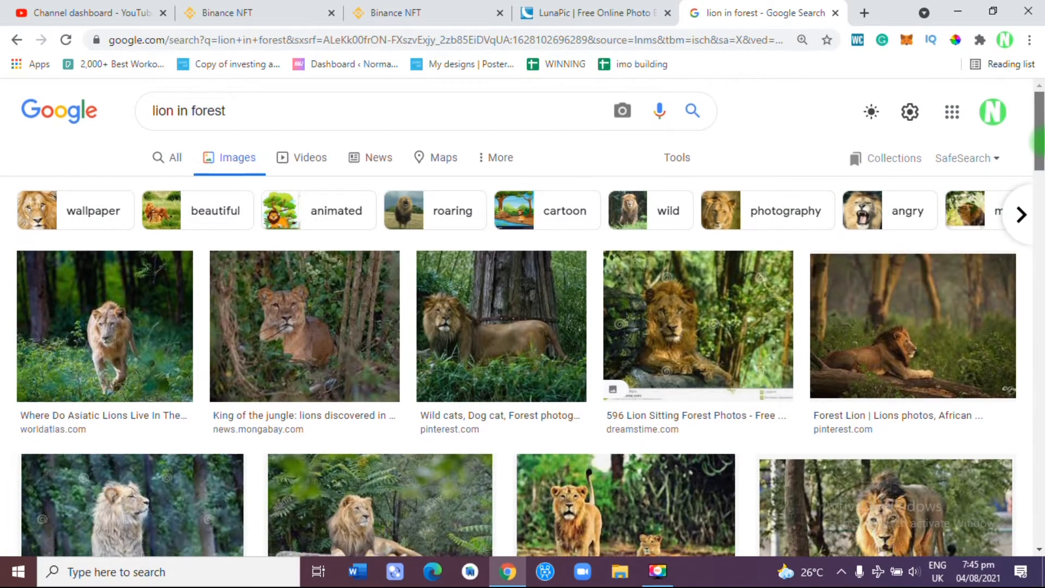
pyautogui.scroll(-2, 476, 225)
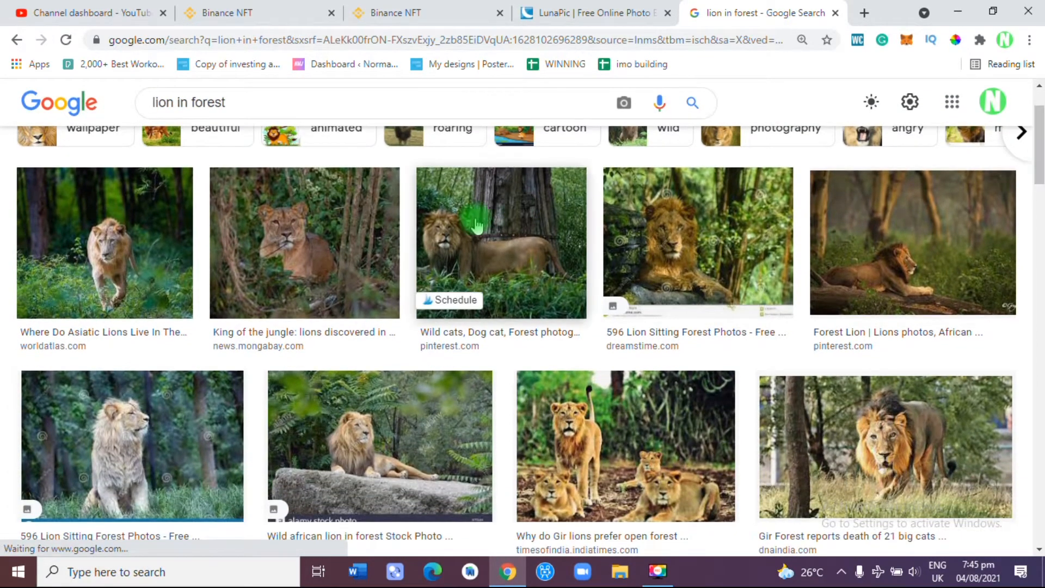
# - Save the World Atlas image of the lion walking through green undergrowth to the computer
pyautogui.click(158, 245)
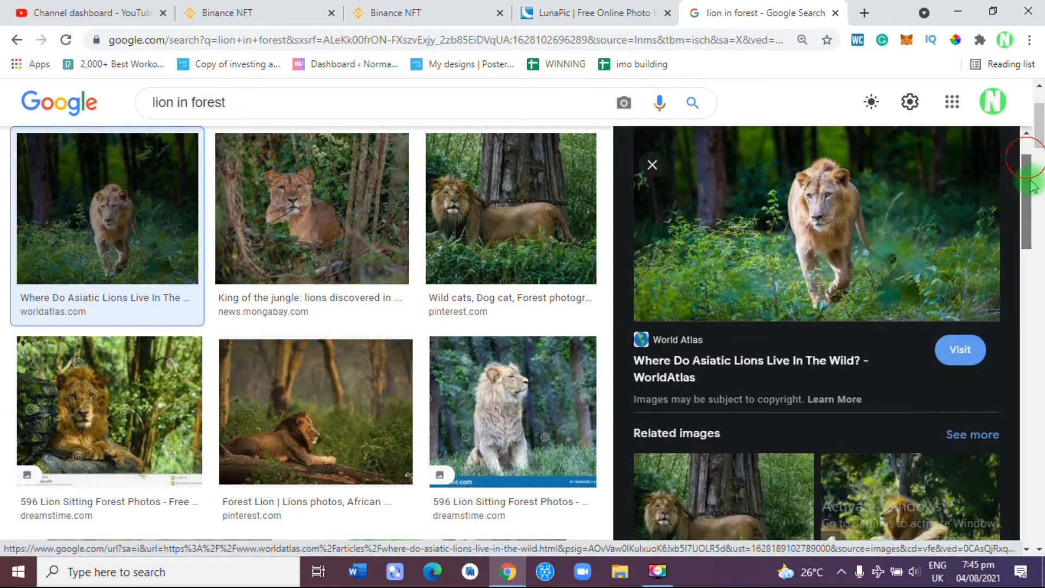
pyautogui.scroll(-1, 762, 262)
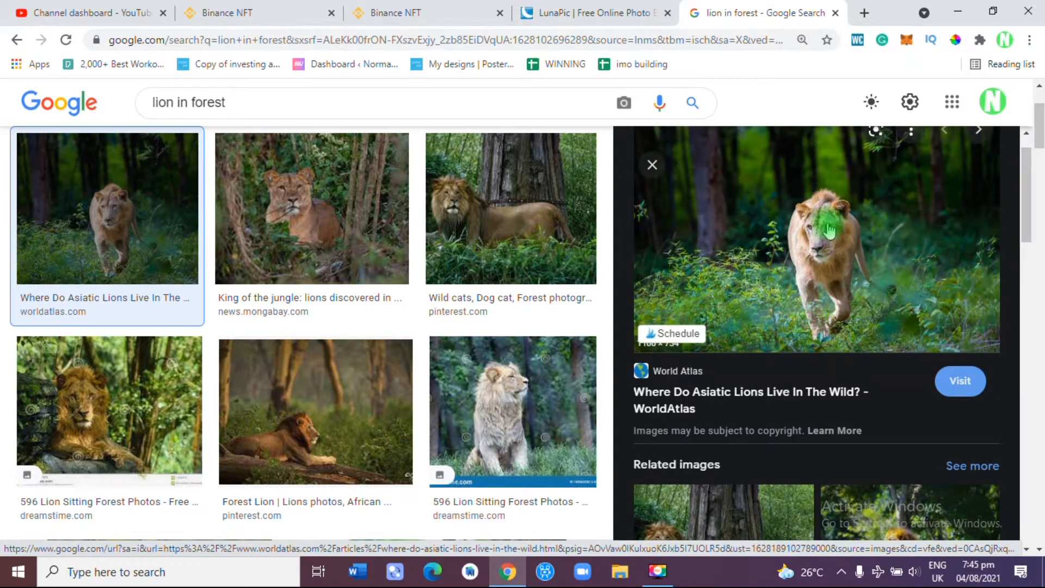
pyautogui.rightClick(828, 227)
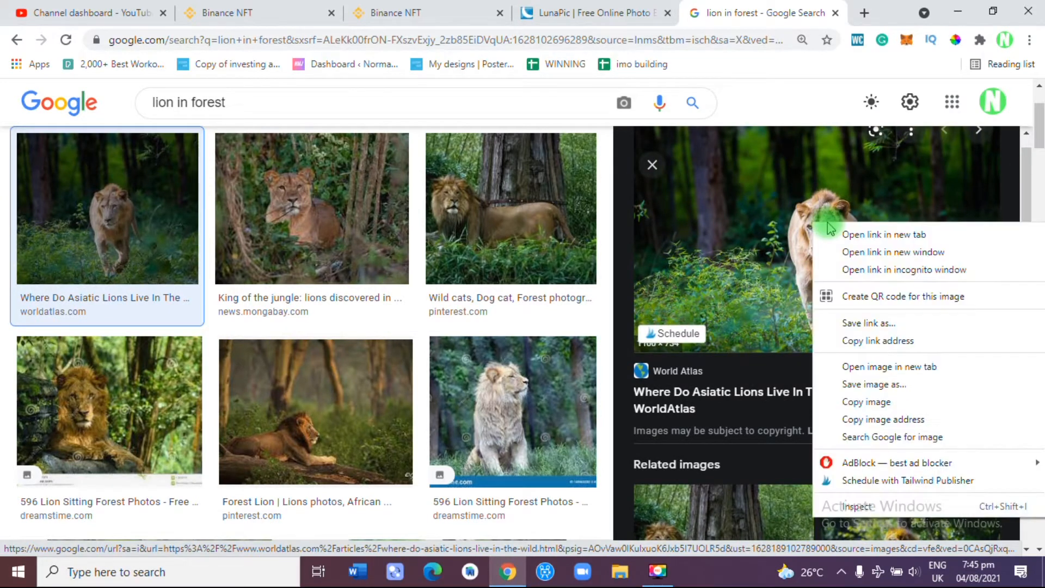
pyautogui.click(852, 380)
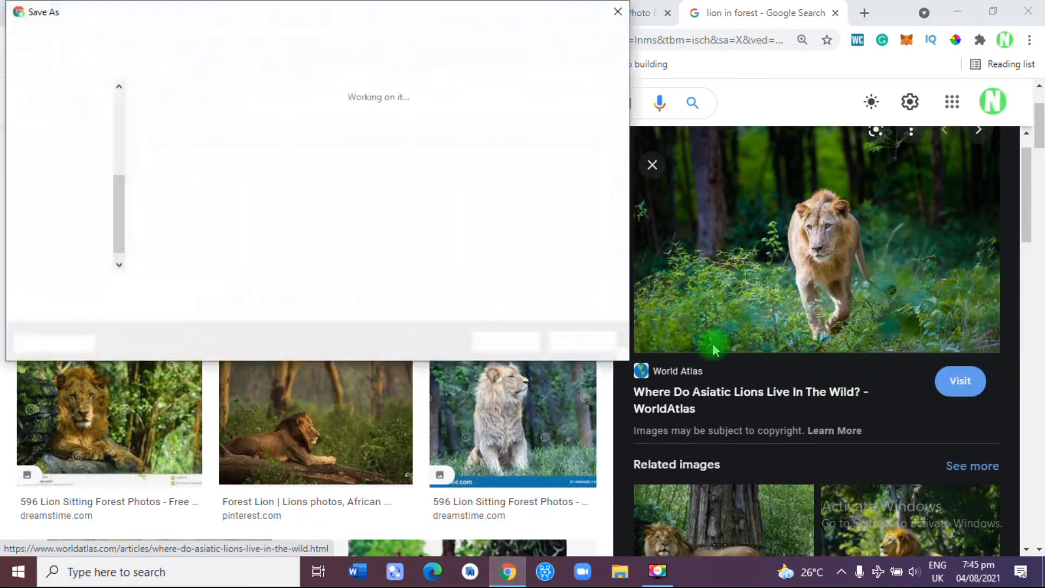
pyautogui.click(501, 342)
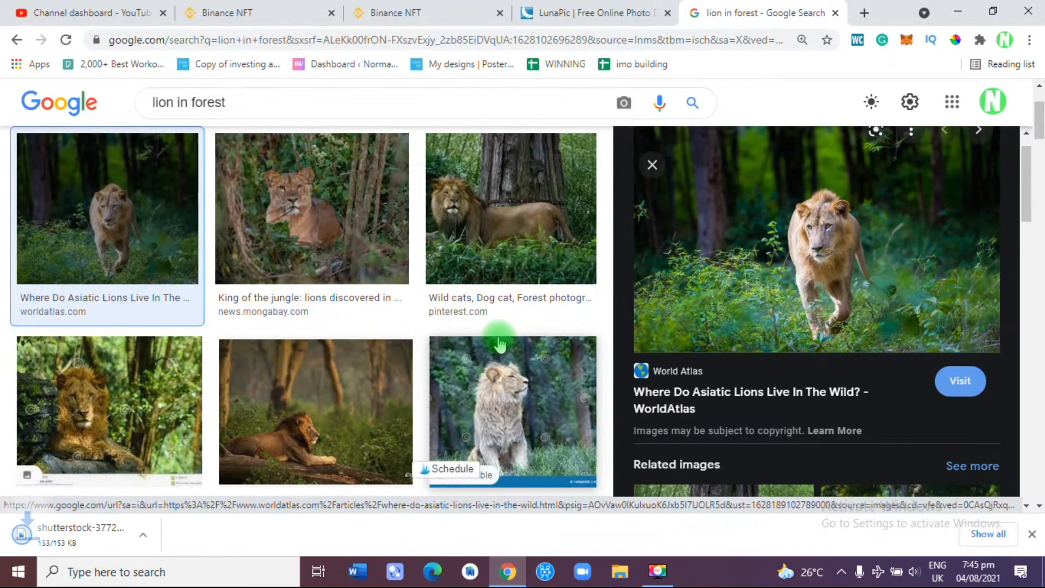
# - Switch to LunaPic, upload the recent file shutterstock-377298718 for editing, and dismiss the downloads bar
pyautogui.click(556, 11)
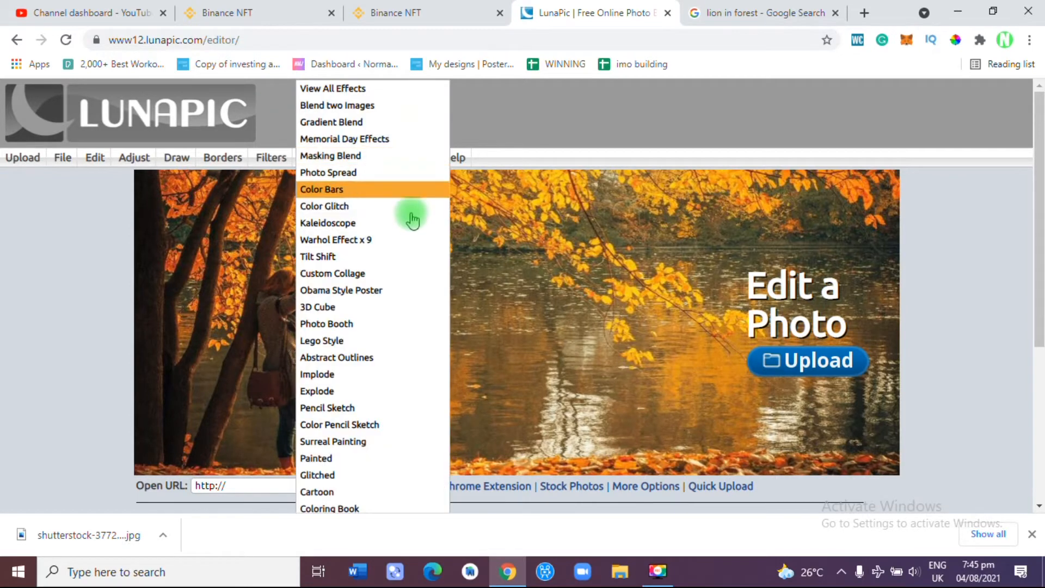
pyautogui.click(800, 360)
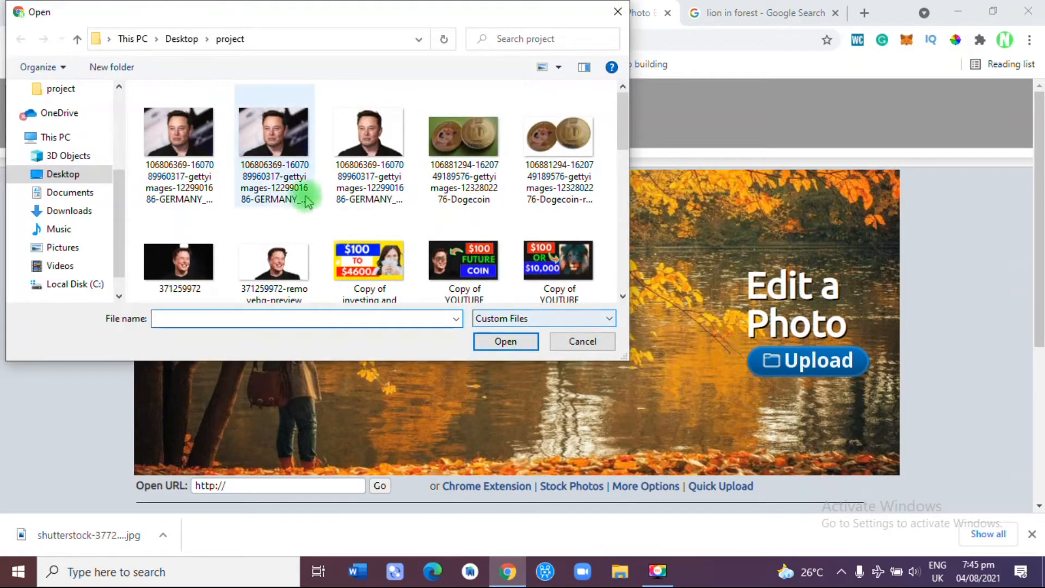
pyautogui.moveTo(114, 210); pyautogui.dragTo(113, 90)
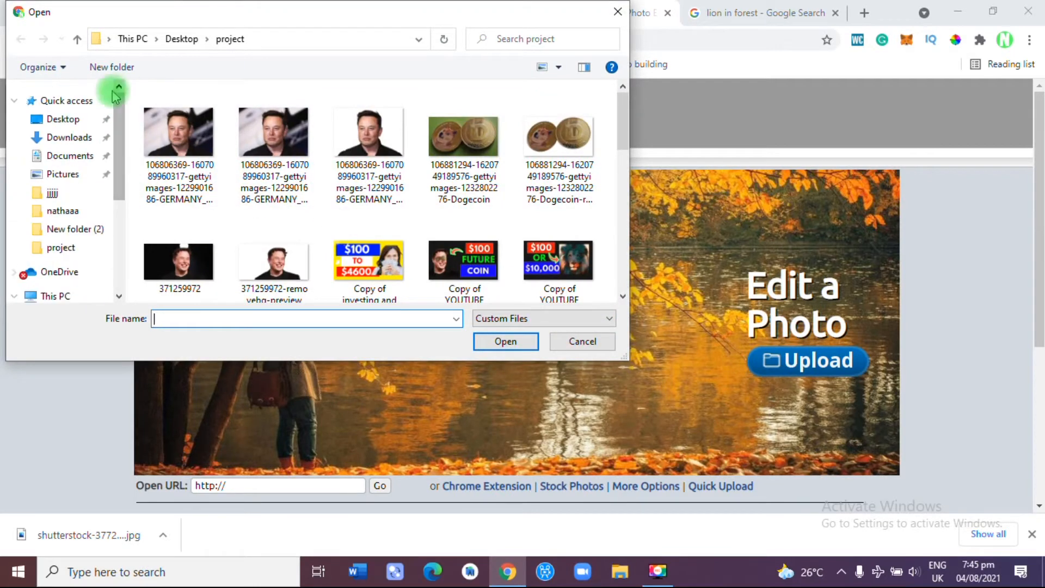
pyautogui.click(85, 115)
pyautogui.click(79, 101)
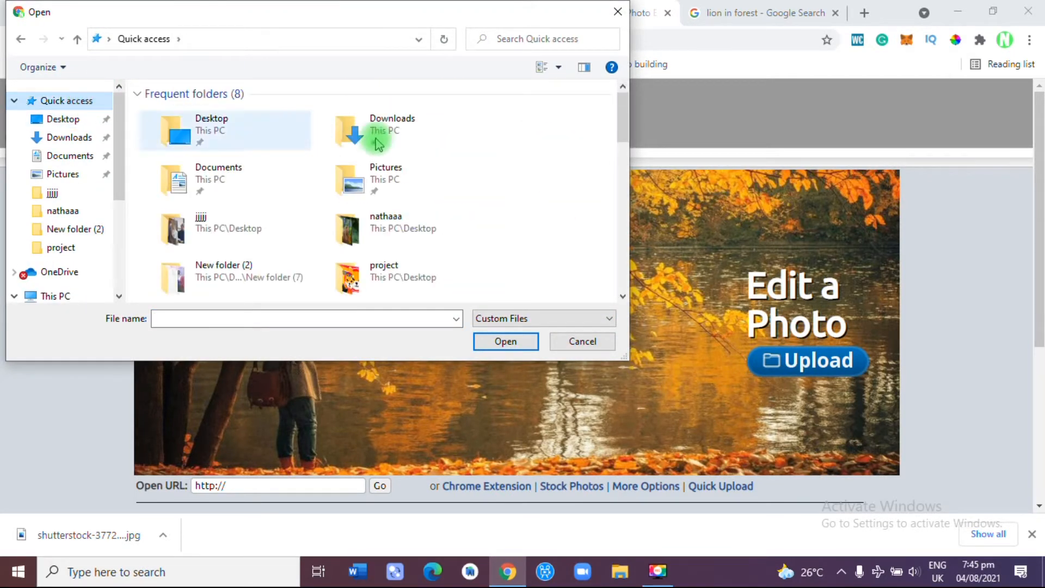
pyautogui.moveTo(624, 122); pyautogui.dragTo(633, 171)
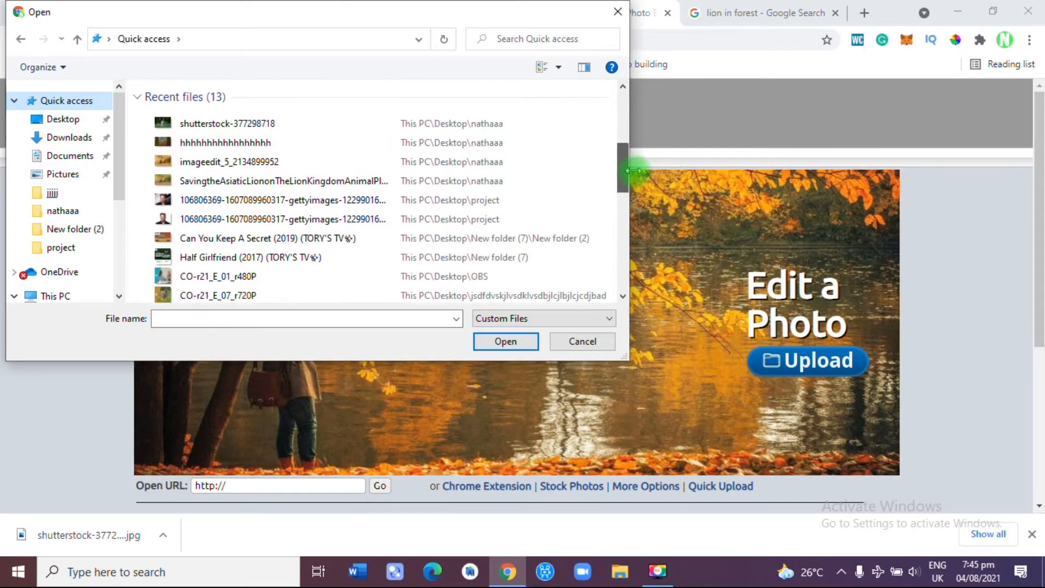
pyautogui.click(376, 126)
pyautogui.click(510, 341)
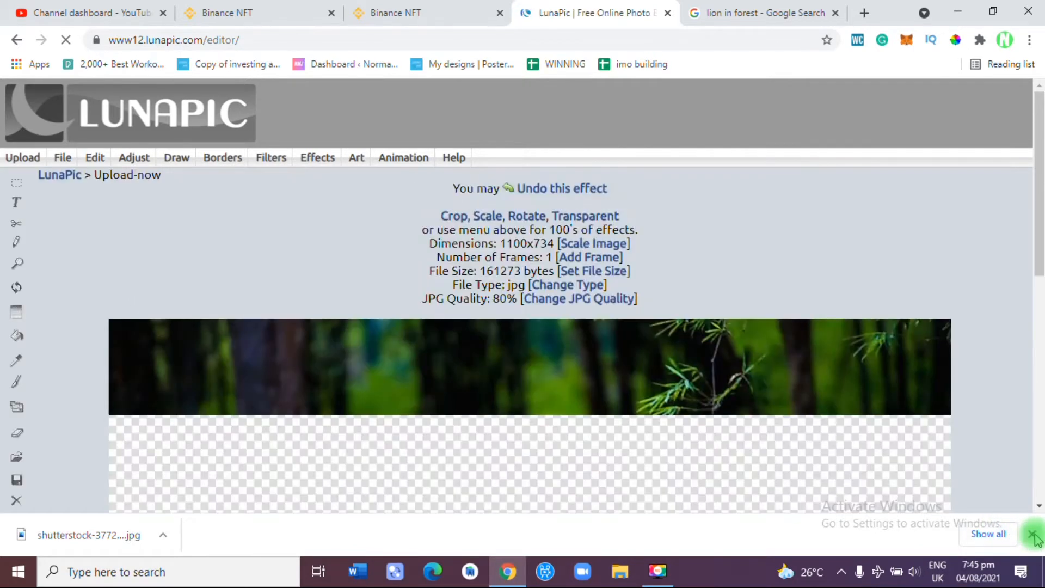
pyautogui.click(1034, 535)
# - Look over the uploaded lion photo and apply the Retro Vintage filter to it
pyautogui.moveTo(1039, 221); pyautogui.dragTo(1037, 384)
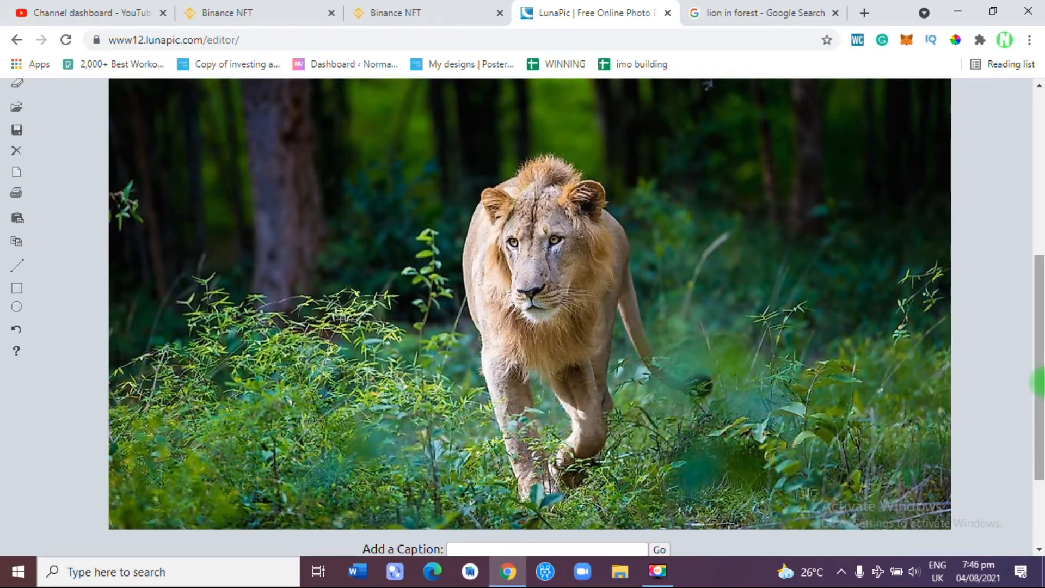
pyautogui.scroll(6, 523, 319)
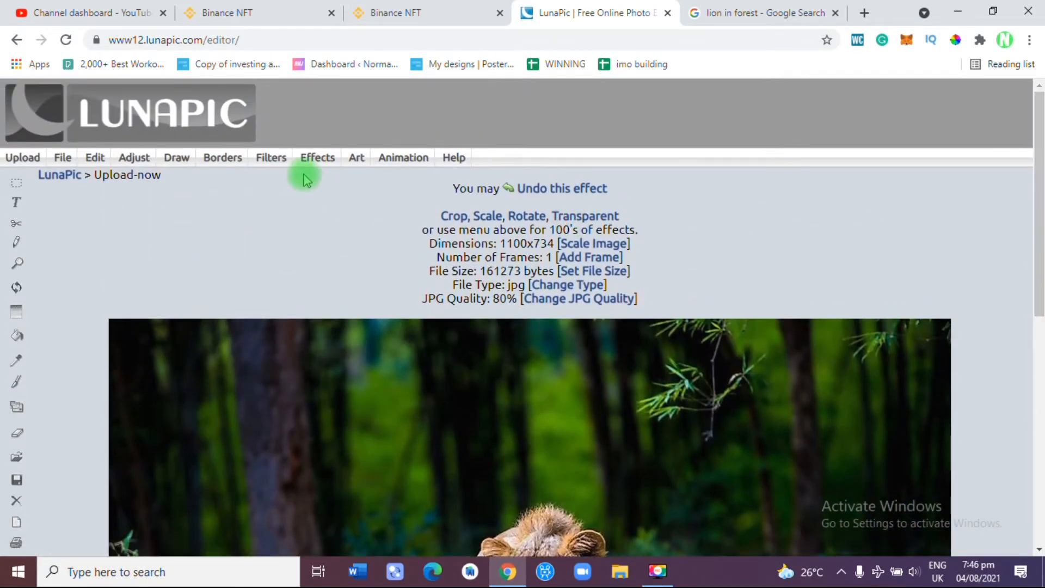
pyautogui.moveTo(313, 159)
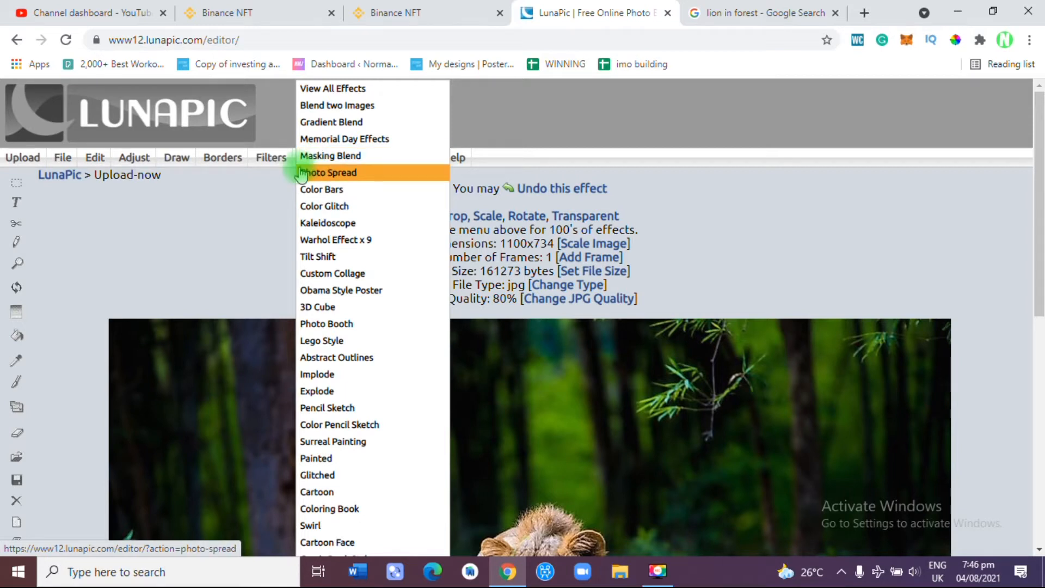
pyautogui.moveTo(277, 163)
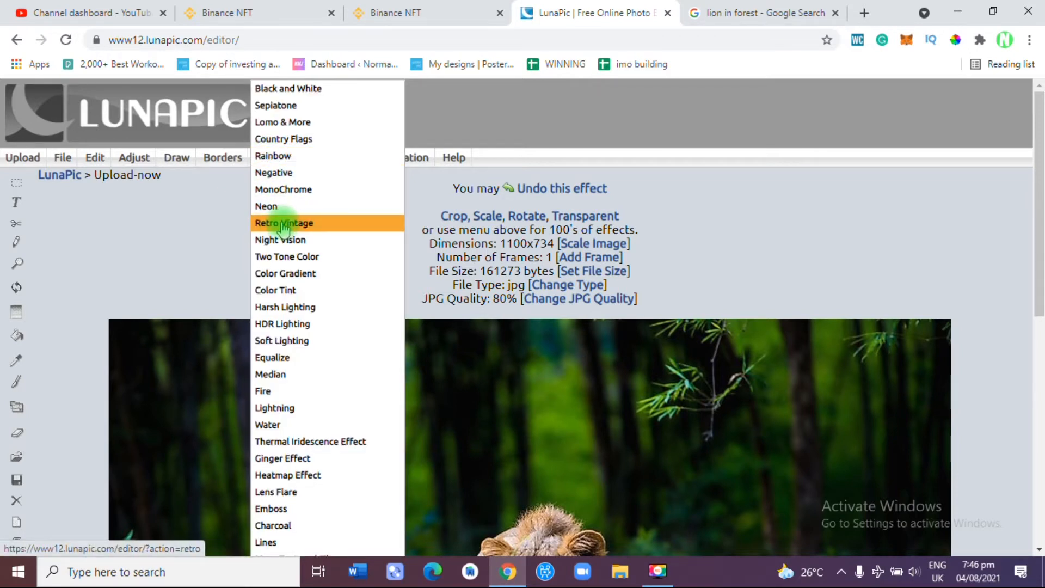
pyautogui.click(293, 225)
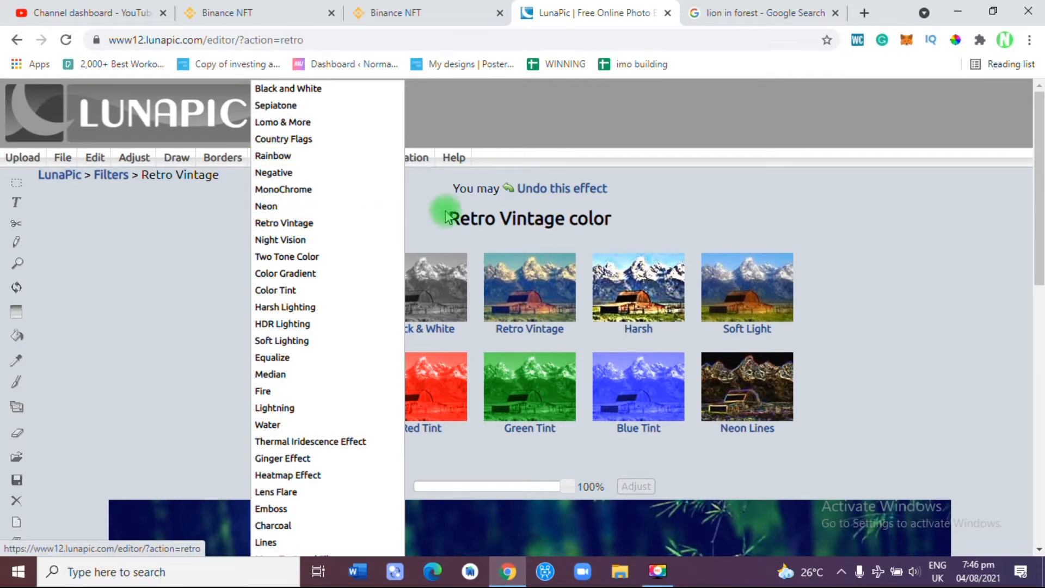
# - Try the Soft Light color style on the lion photo and inspect the whole picture
pyautogui.moveTo(1038, 182)
pyautogui.mouseDown()
pyautogui.moveTo(1039, 381)
pyautogui.moveTo(1039, 220)
pyautogui.mouseUp()
pyautogui.click(769, 146)
pyautogui.click(788, 167)
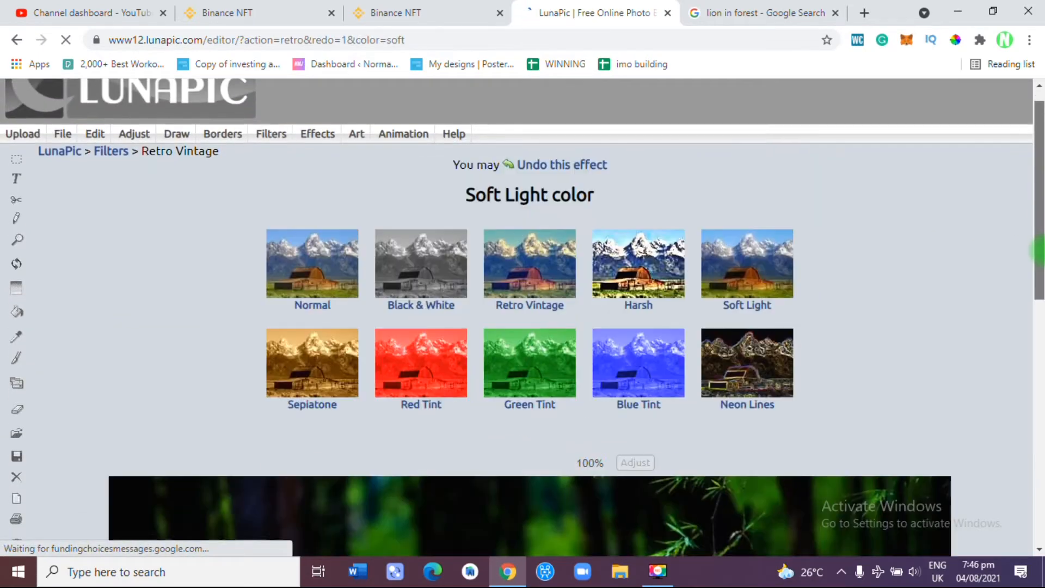
pyautogui.scroll(-8, 523, 316)
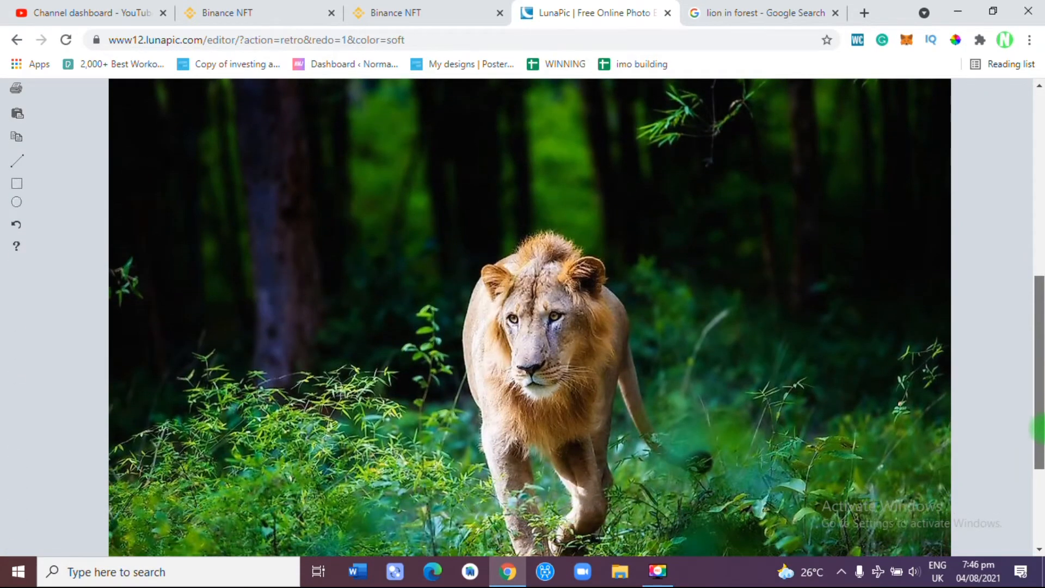
pyautogui.scroll(-2, 522, 316)
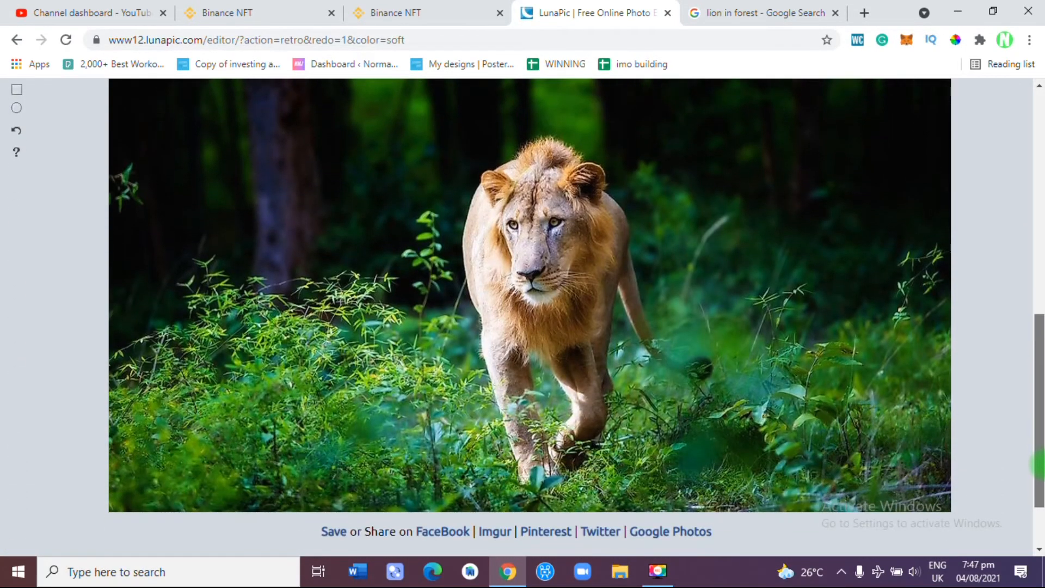
pyautogui.scroll(1, 523, 315)
pyautogui.scroll(3, 523, 316)
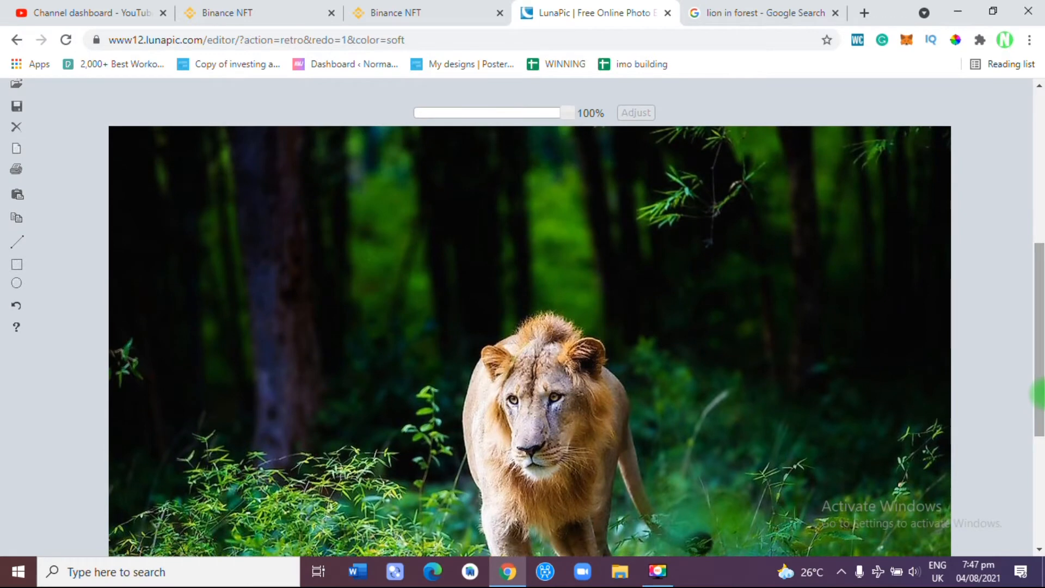
pyautogui.moveTo(1037, 392); pyautogui.dragTo(1034, 292)
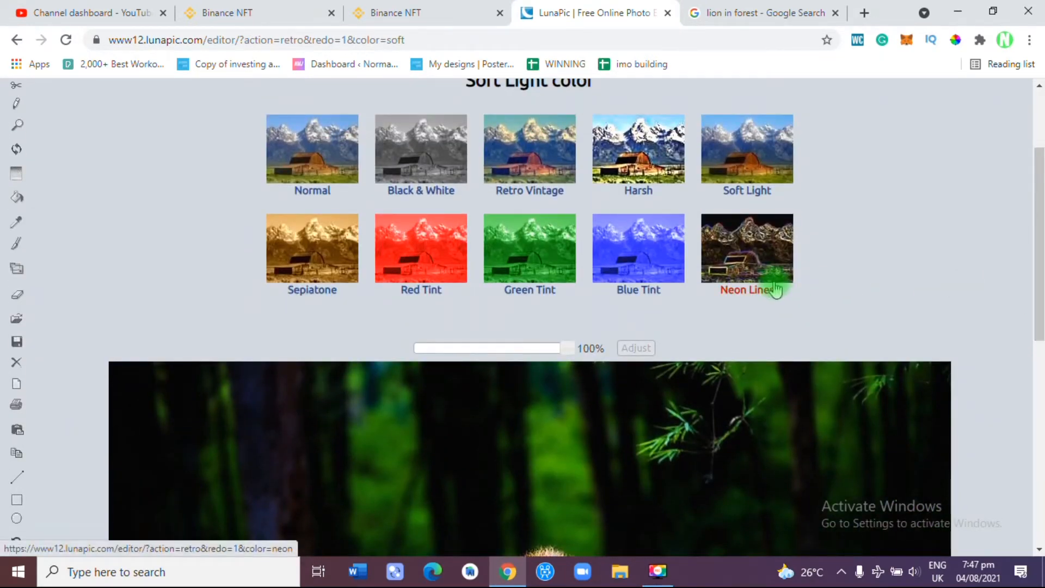
# - Try the Black & White and Sepiatone color styles on the lion photo
pyautogui.click(447, 160)
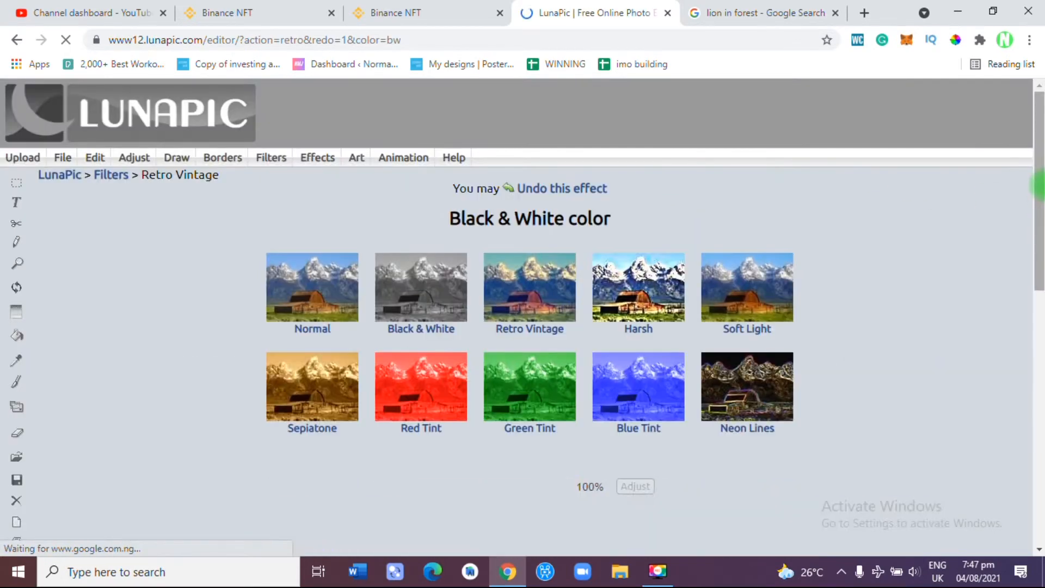
pyautogui.moveTo(1037, 185); pyautogui.dragTo(1037, 288)
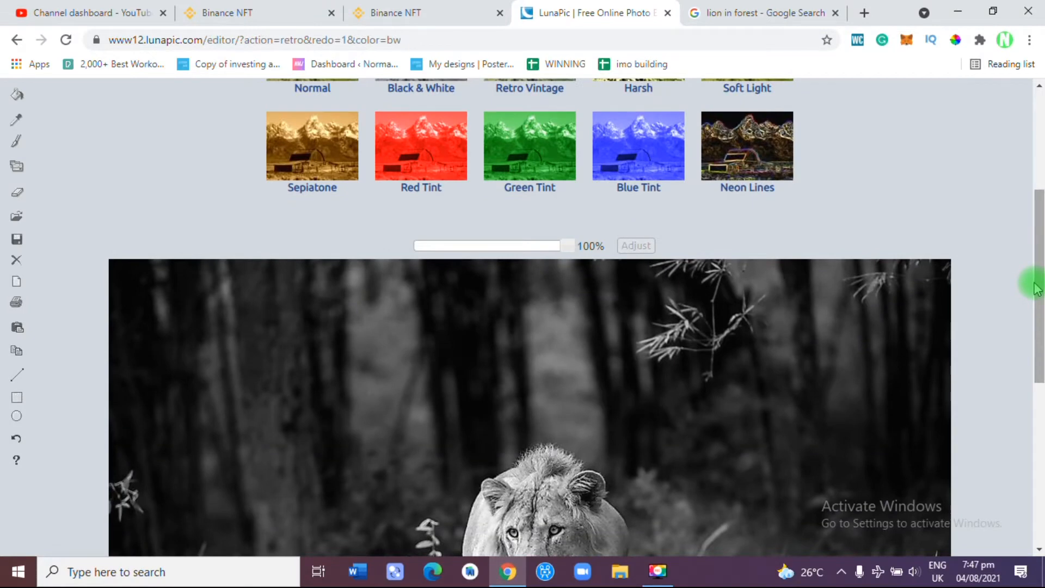
pyautogui.click(306, 163)
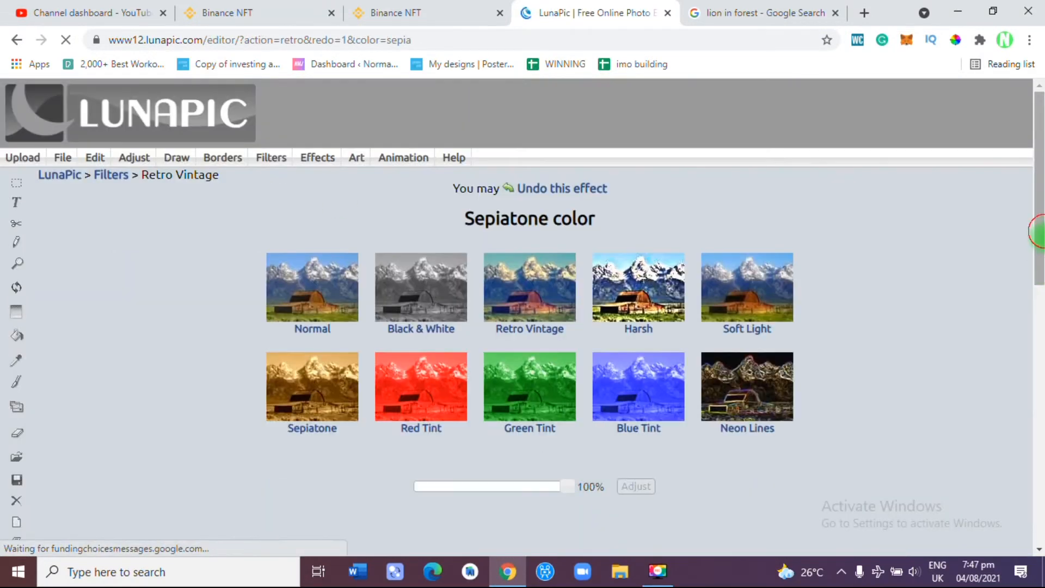
pyautogui.moveTo(1038, 231); pyautogui.dragTo(1039, 296)
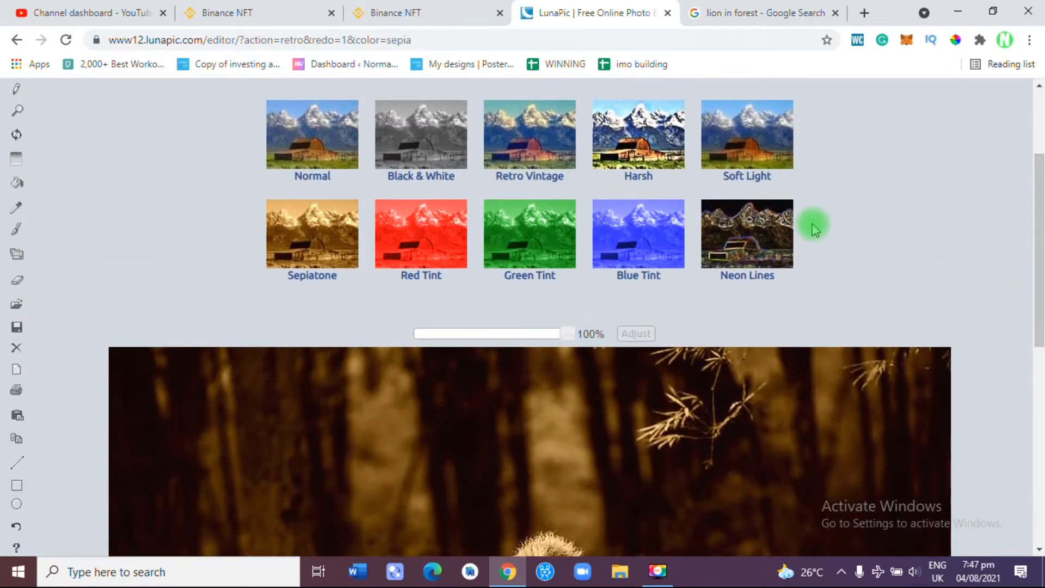
# - Apply the Soft Light color style to the lion photo again and check the full image
pyautogui.click(757, 151)
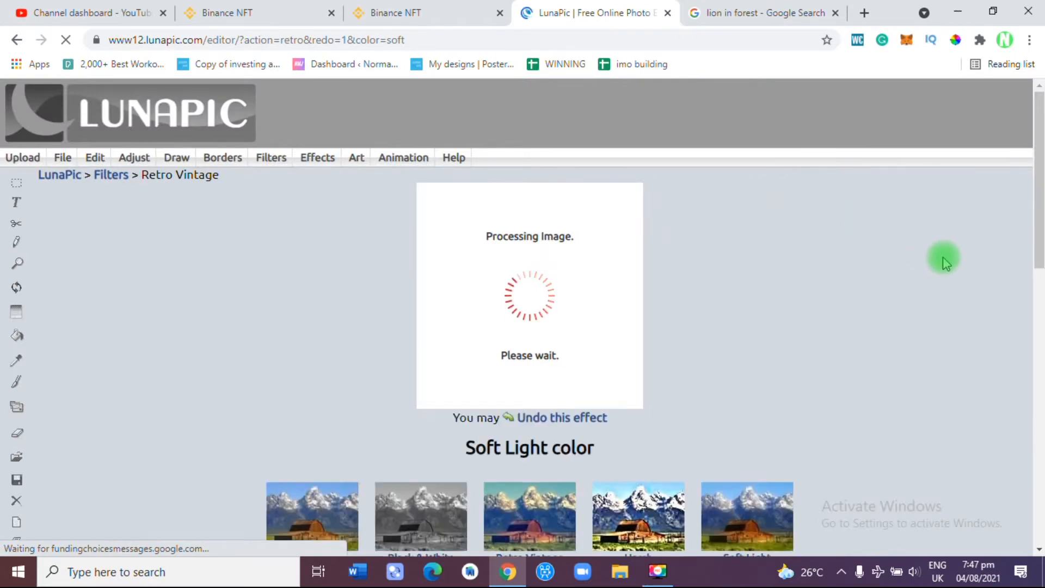
pyautogui.moveTo(1040, 205); pyautogui.dragTo(1039, 430)
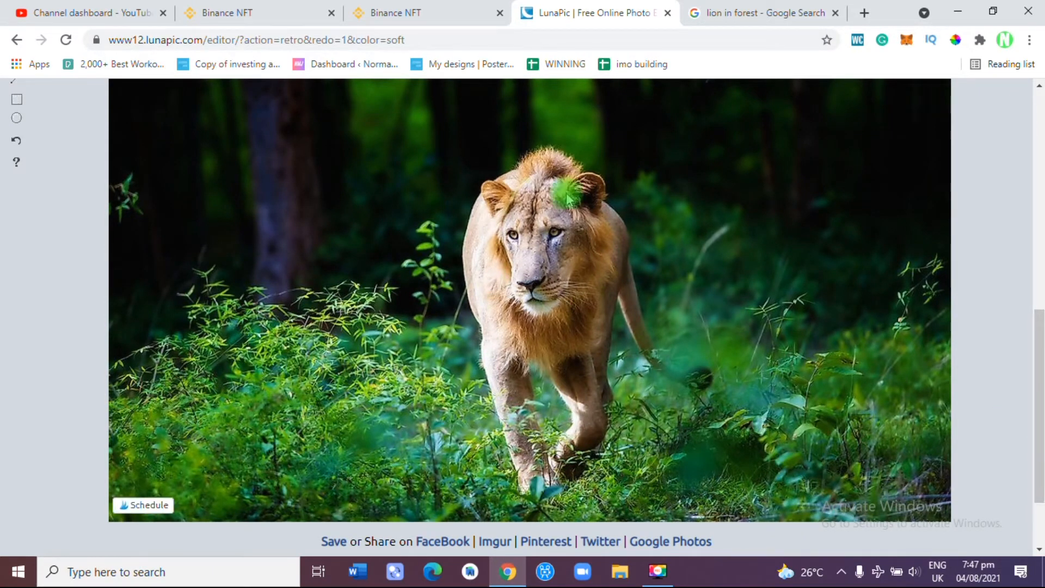
pyautogui.moveTo(1038, 361); pyautogui.dragTo(1039, 191)
pyautogui.click(758, 191)
pyautogui.scroll(-2, 318, 463)
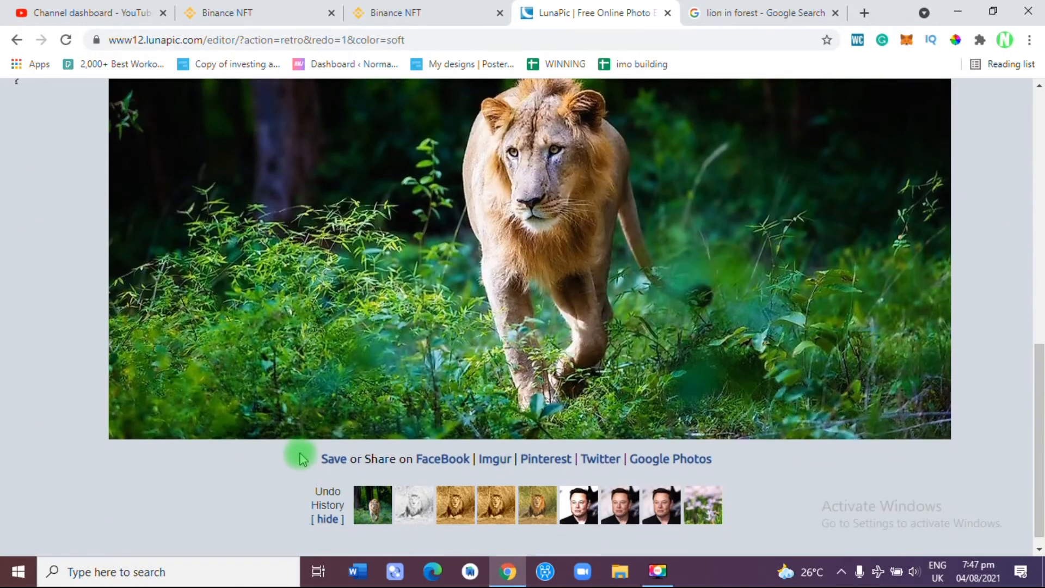
pyautogui.click(330, 462)
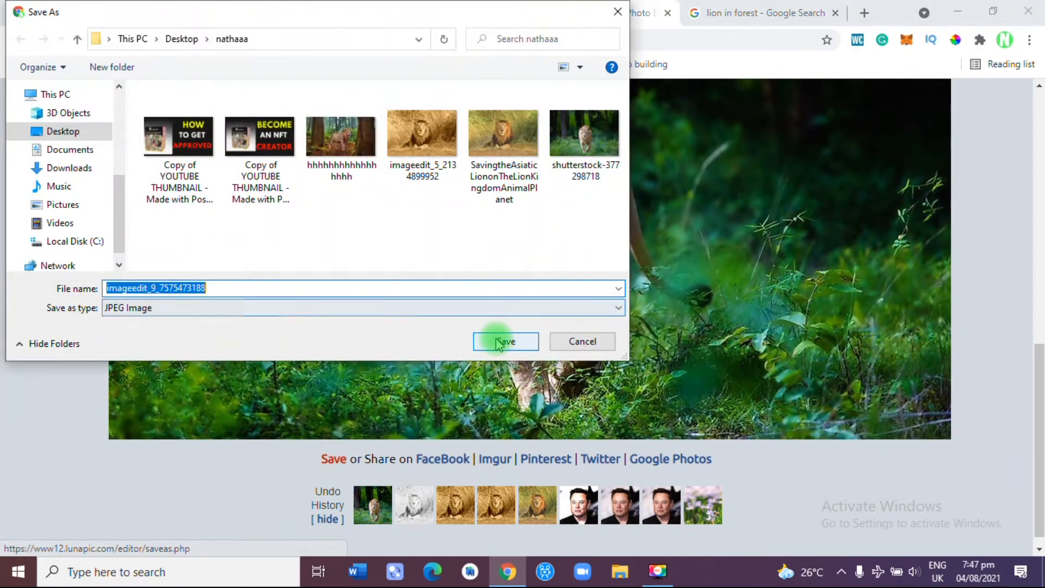
pyautogui.click(505, 342)
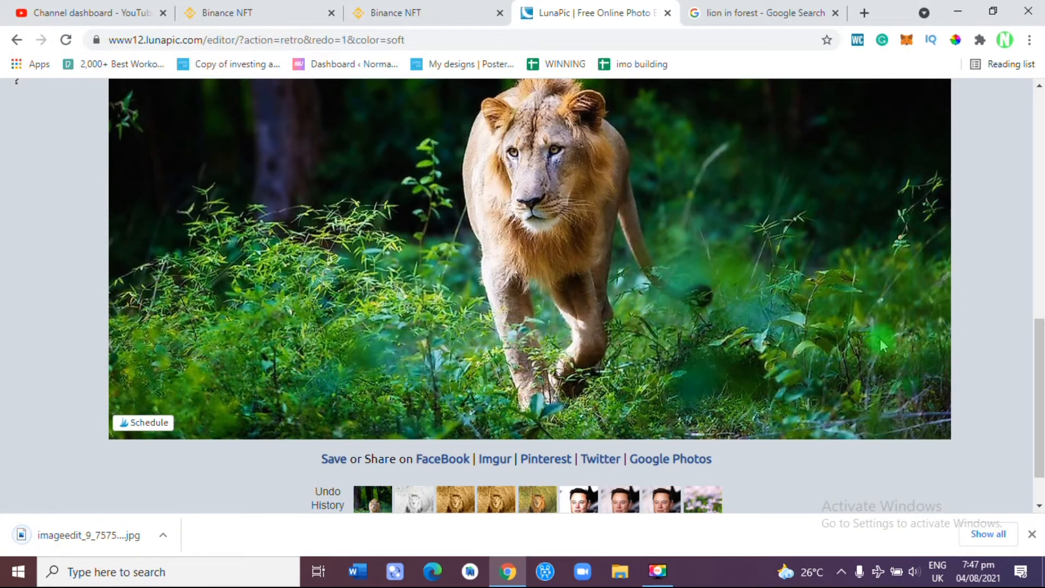
# - Upload the saved imageedit_9_7575473188.jpg for further editing and dismiss the downloads bar
pyautogui.moveTo(1039, 392); pyautogui.dragTo(1043, 62)
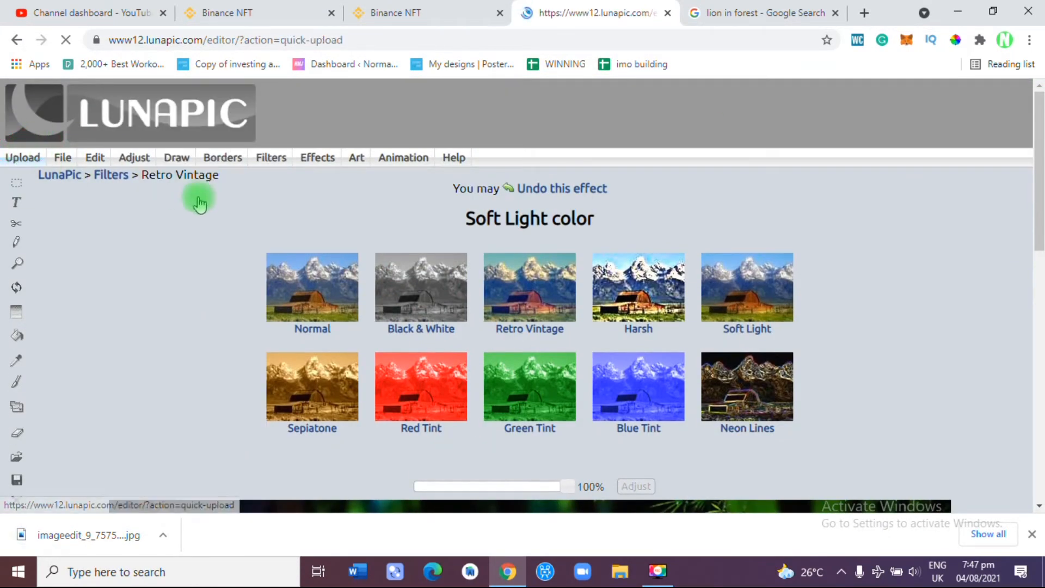
pyautogui.moveTo(83, 534); pyautogui.dragTo(452, 308)
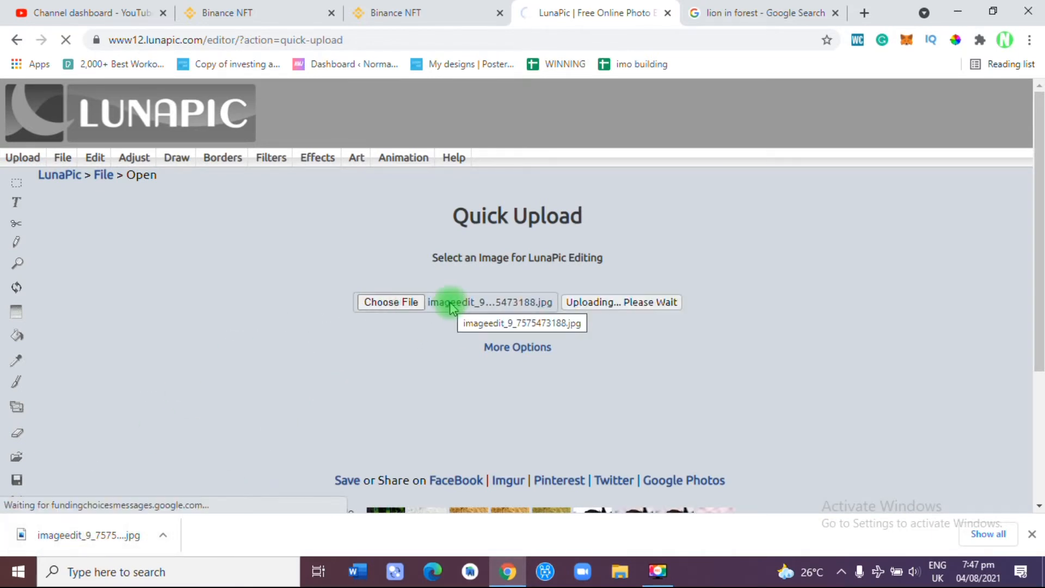
pyautogui.click(1033, 535)
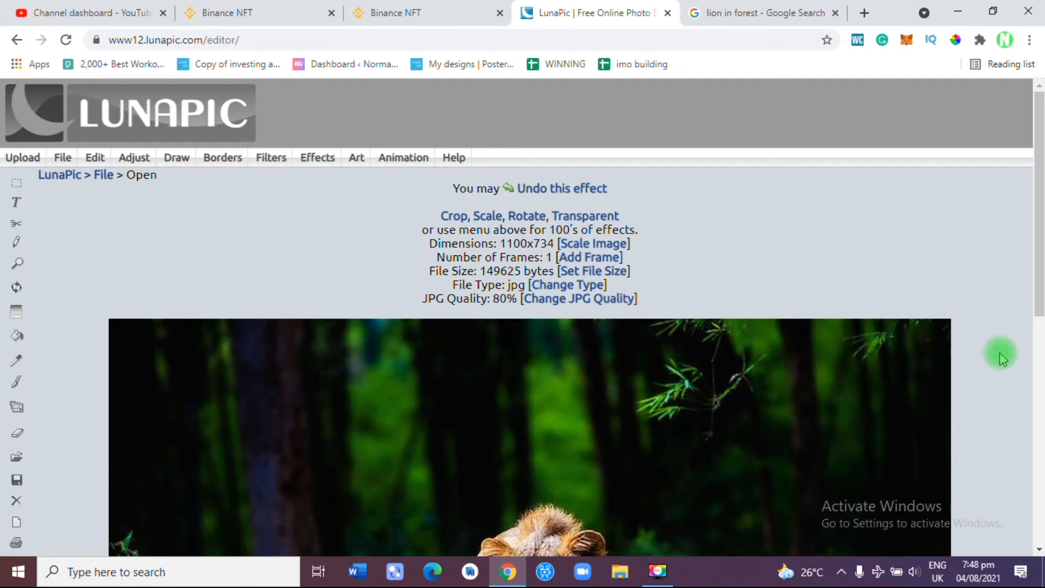
# - Apply the Pencil Sketch effect to the uploaded lion image and look over the result
pyautogui.click(322, 158)
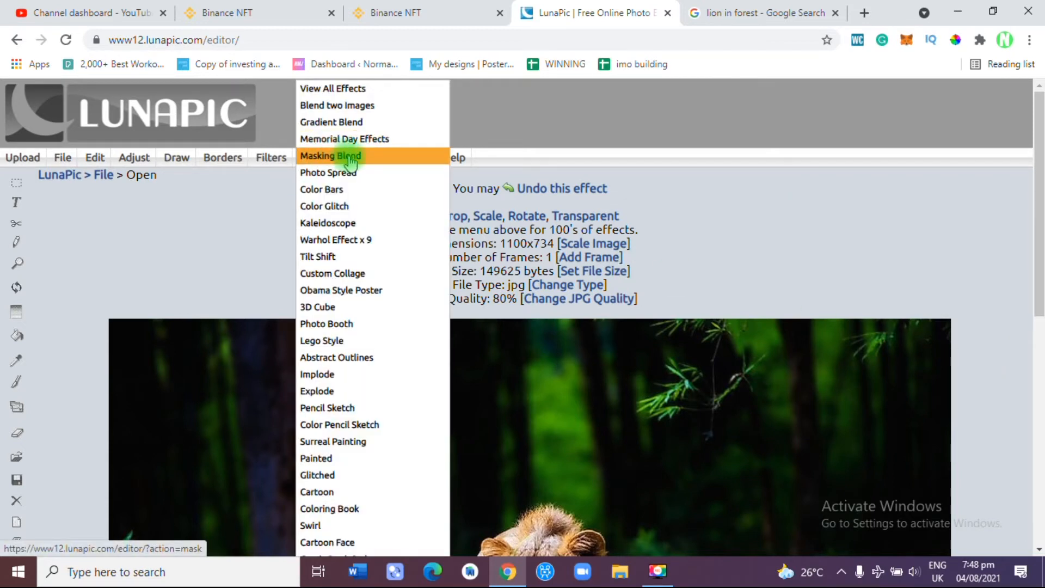
pyautogui.moveTo(286, 157)
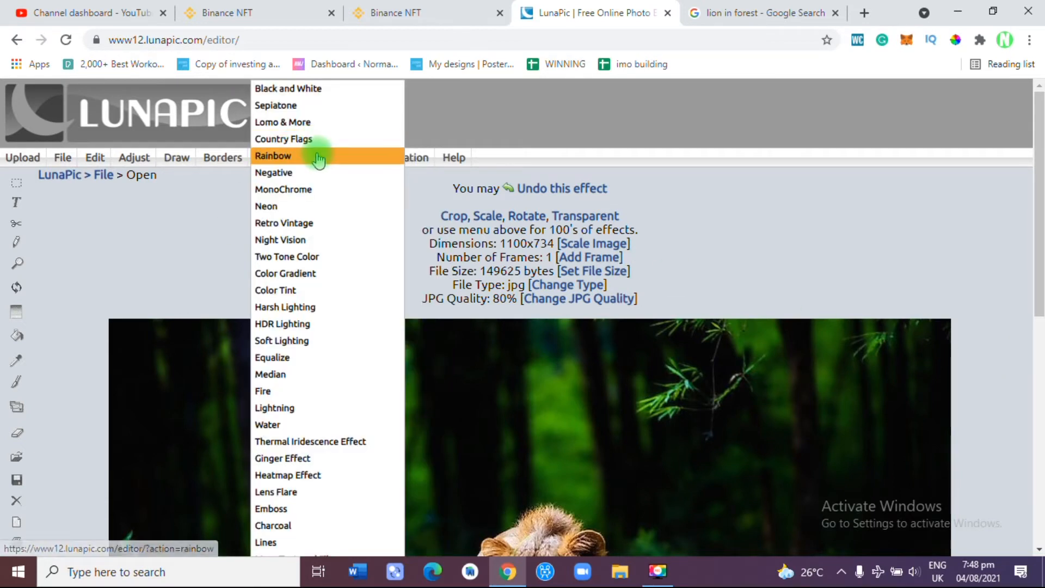
pyautogui.moveTo(331, 163)
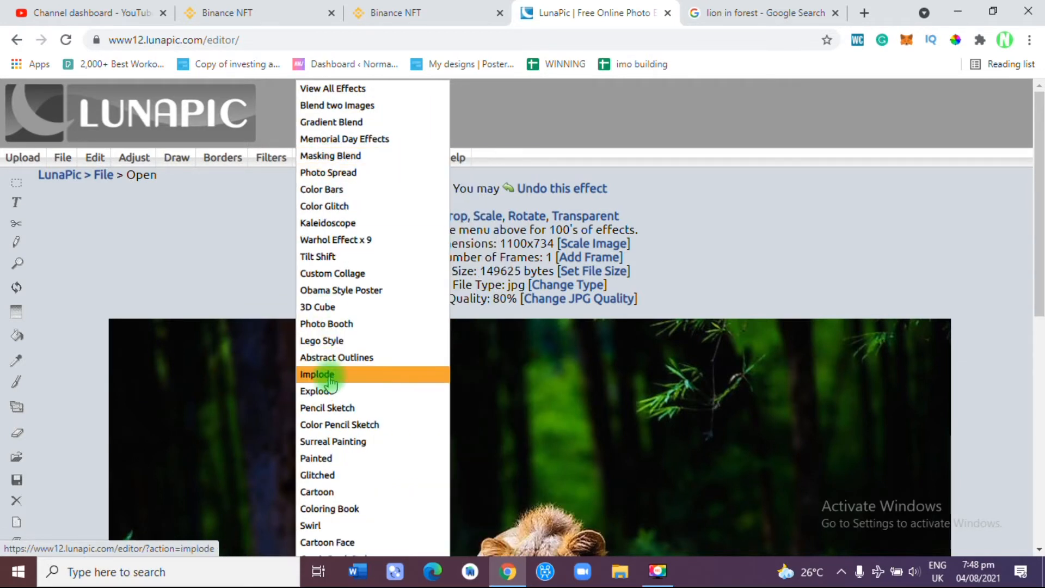
pyautogui.click(338, 412)
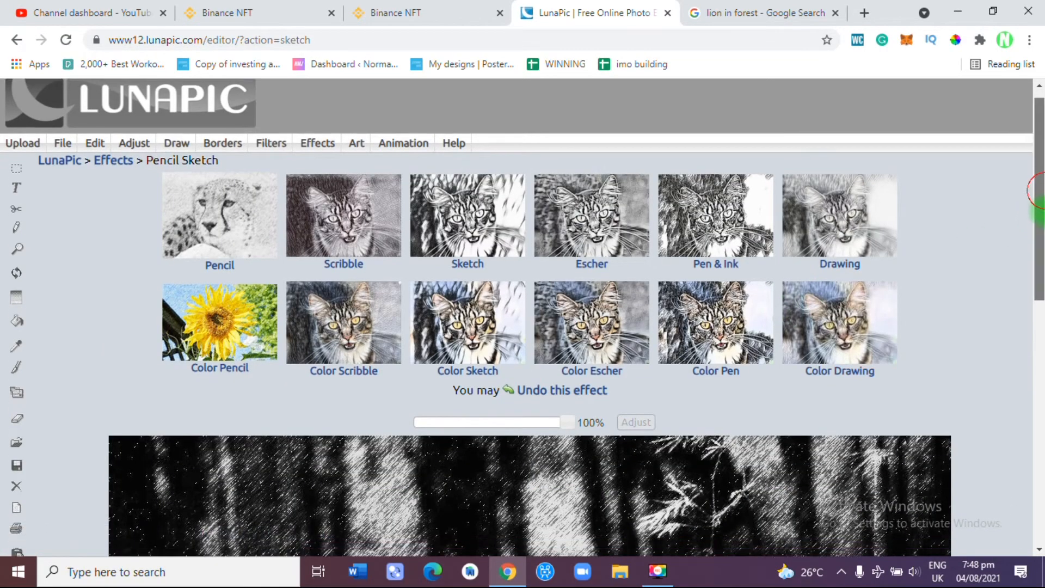
pyautogui.moveTo(1036, 182)
pyautogui.mouseDown()
pyautogui.moveTo(1040, 343)
pyautogui.moveTo(1040, 191)
pyautogui.mouseUp()
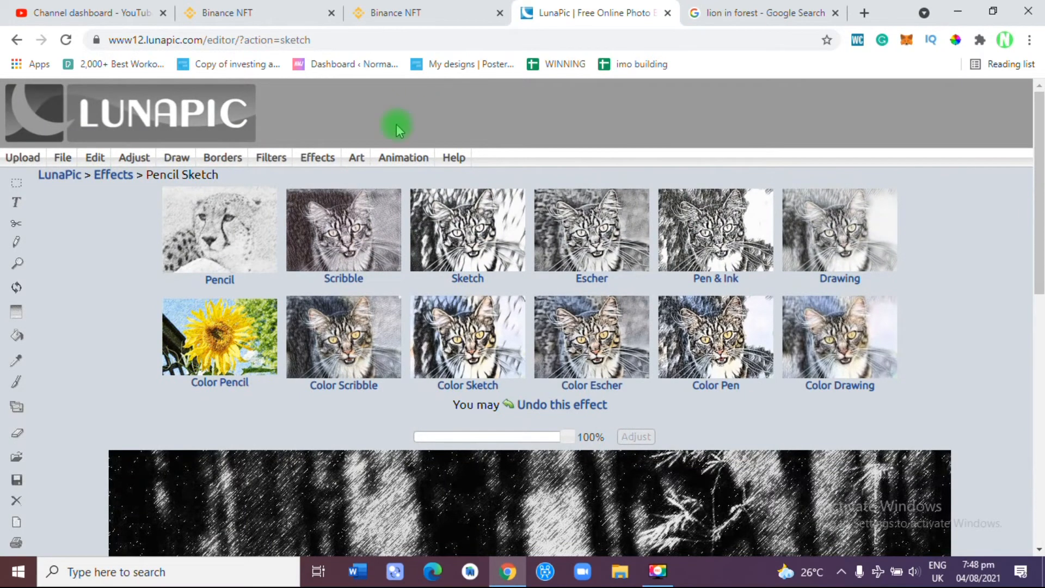
pyautogui.moveTo(312, 163)
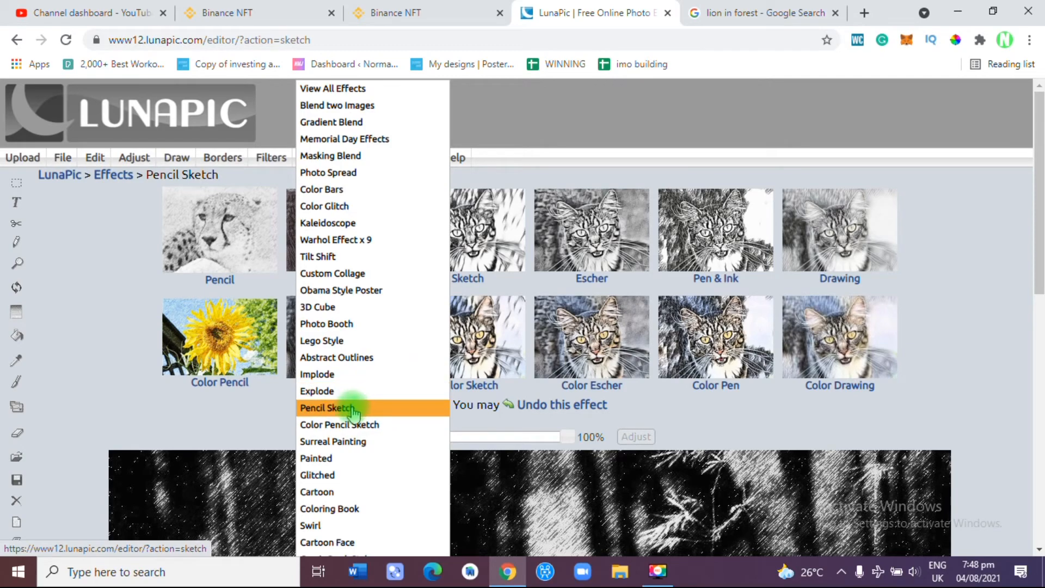
pyautogui.moveTo(1039, 175); pyautogui.dragTo(1040, 366)
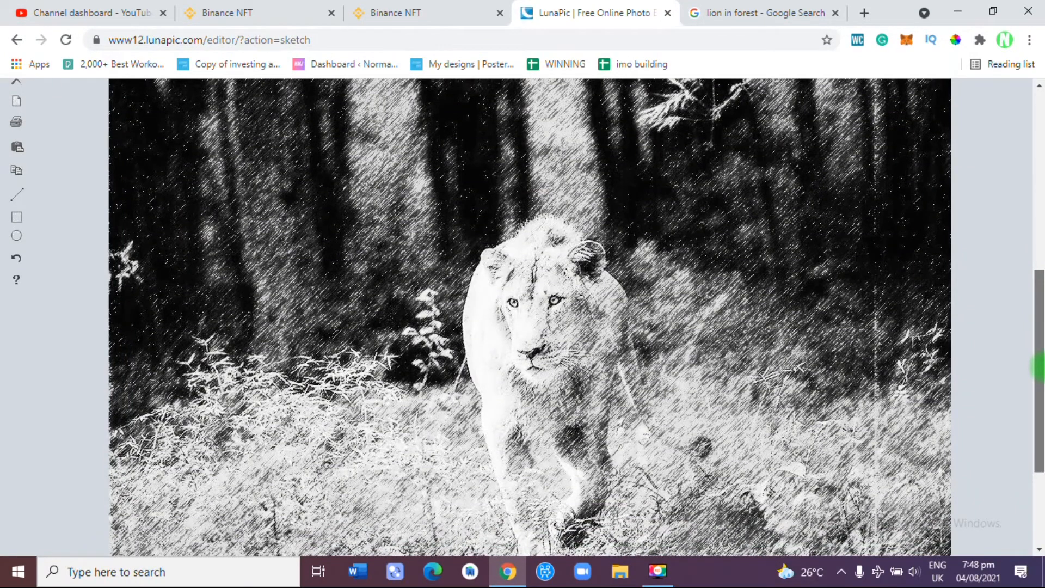
pyautogui.moveTo(1040, 366); pyautogui.dragTo(1040, 267)
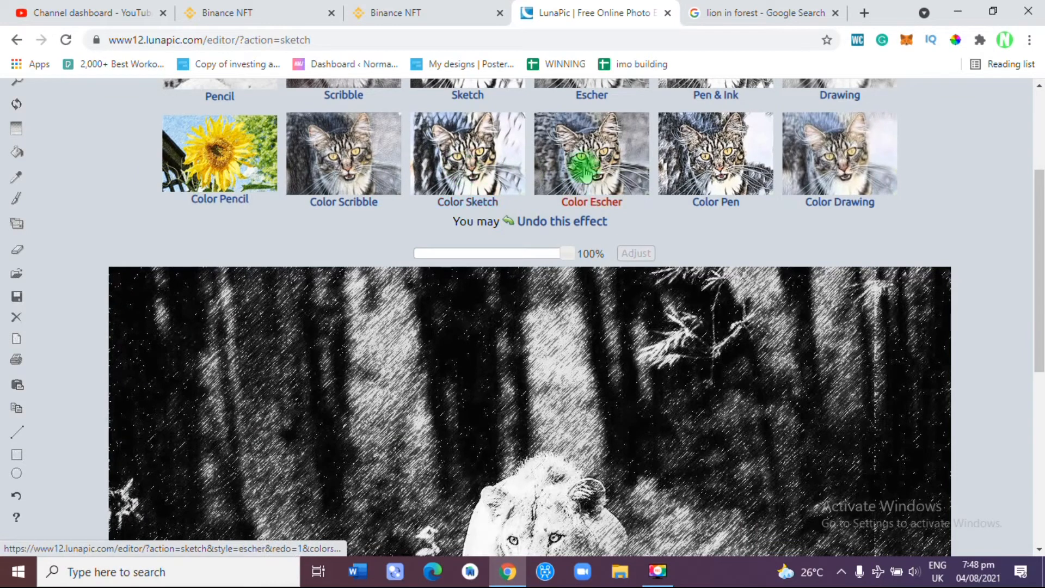
# - Try the Color Escher sketch style on the lion image and look over the picture
pyautogui.click(602, 170)
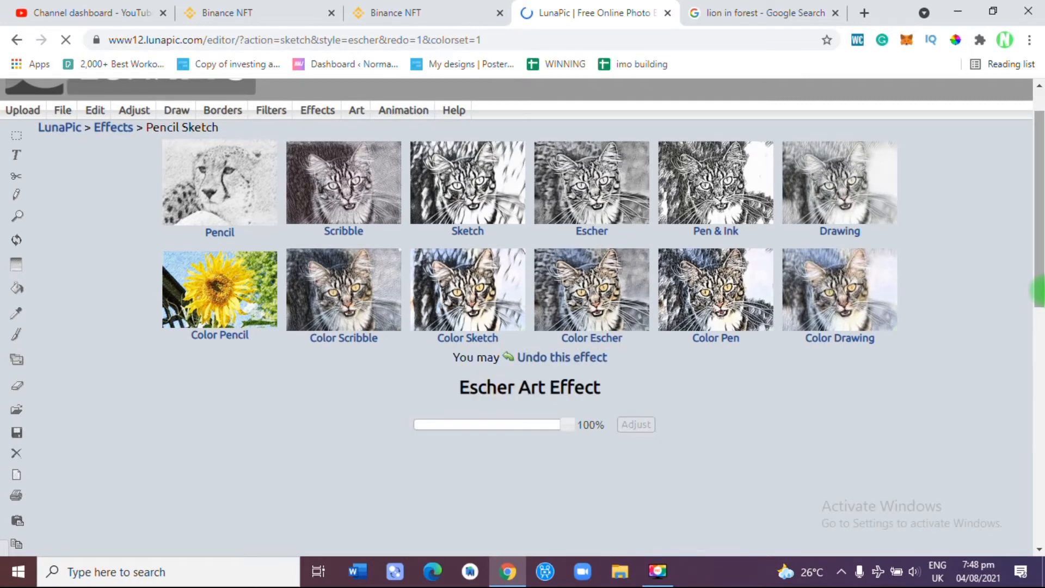
pyautogui.scroll(-7, 523, 316)
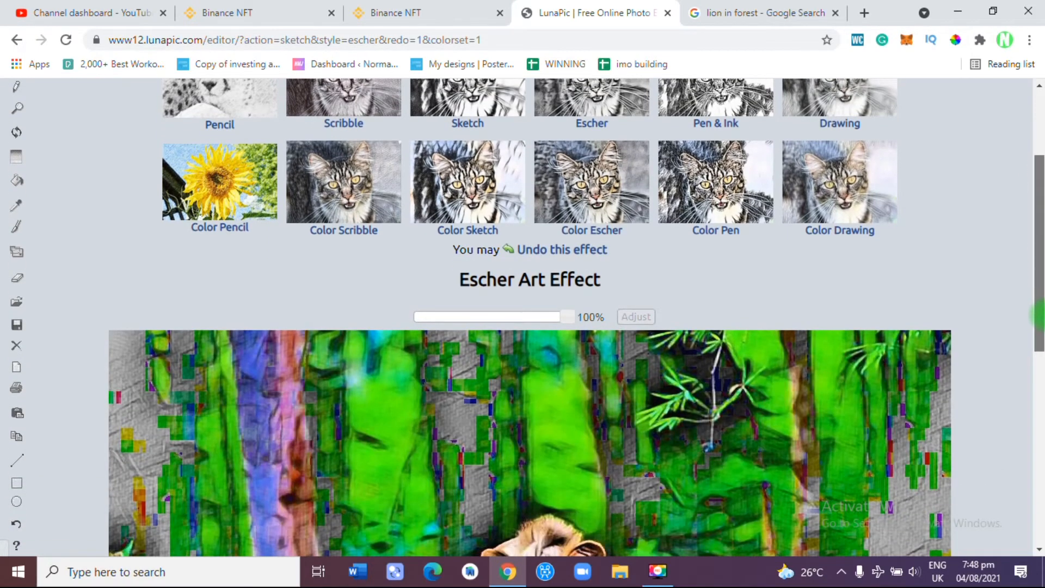
pyautogui.scroll(-1, 522, 316)
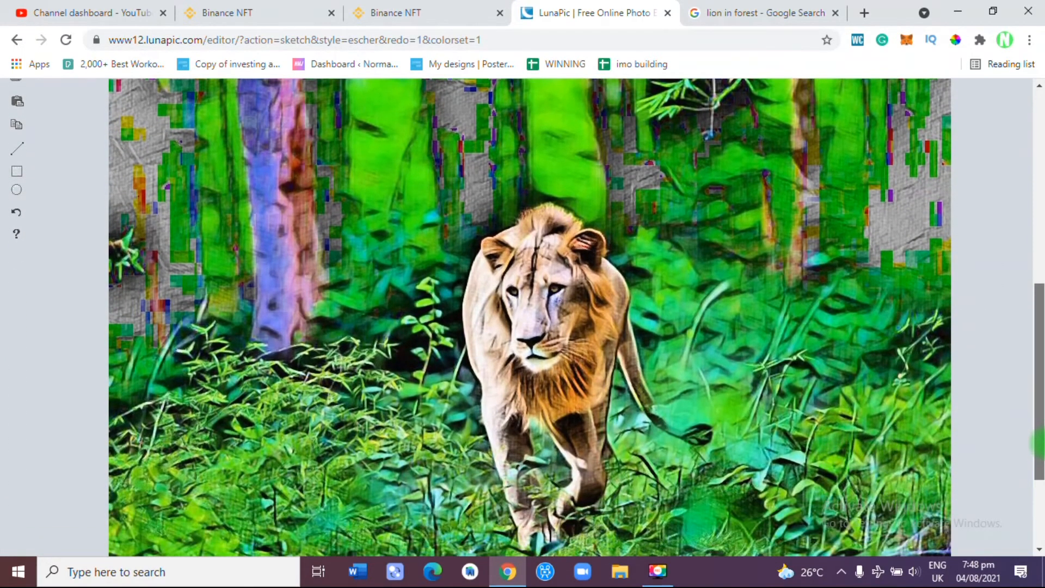
# - Apply the Pen & Ink sketch style to the lion image and inspect the result
pyautogui.moveTo(1039, 444); pyautogui.dragTo(1038, 311)
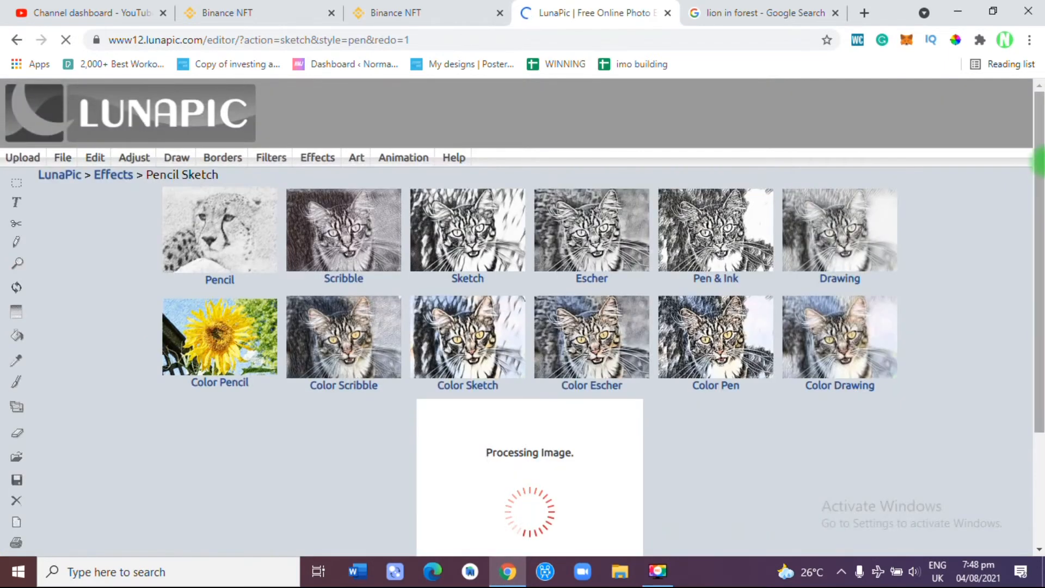
pyautogui.moveTo(1039, 218); pyautogui.dragTo(1040, 414)
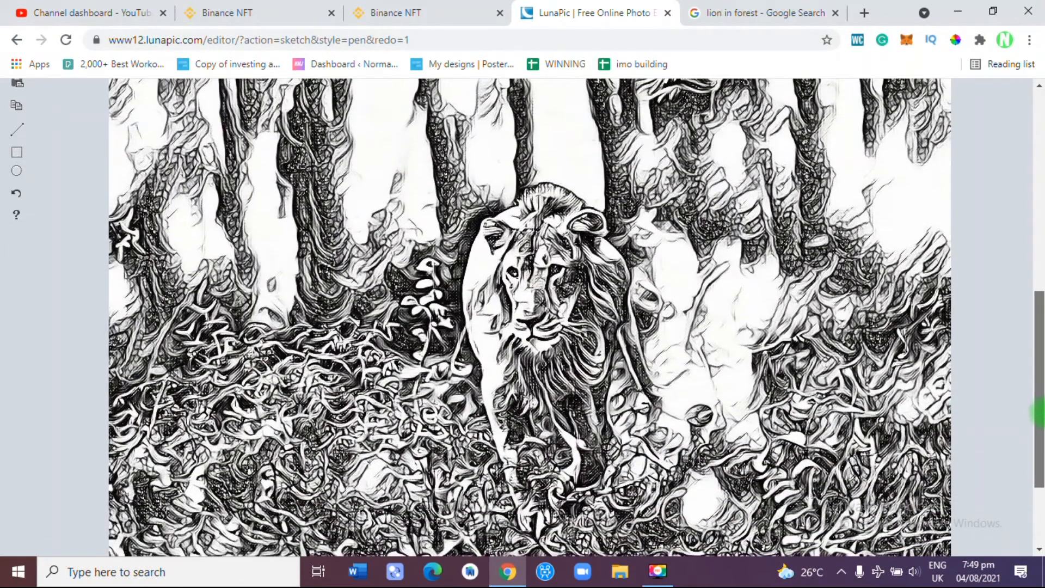
# - Look over the pen sketch, browse the artworks on the Binance NFT market pages for comparison, and return to LunaPic
pyautogui.moveTo(1040, 413); pyautogui.dragTo(1040, 422)
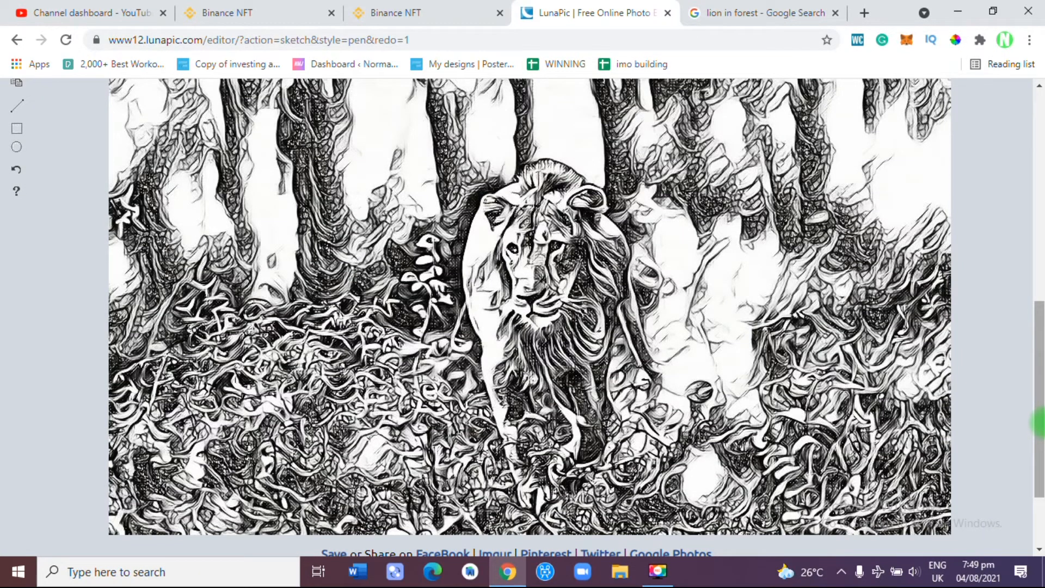
pyautogui.click(405, 13)
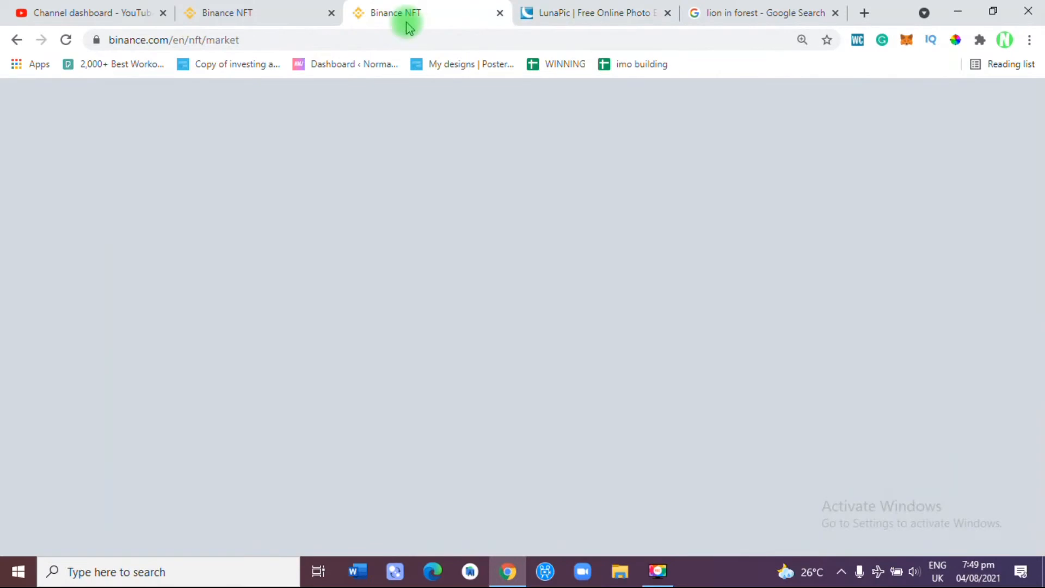
pyautogui.click(277, 7)
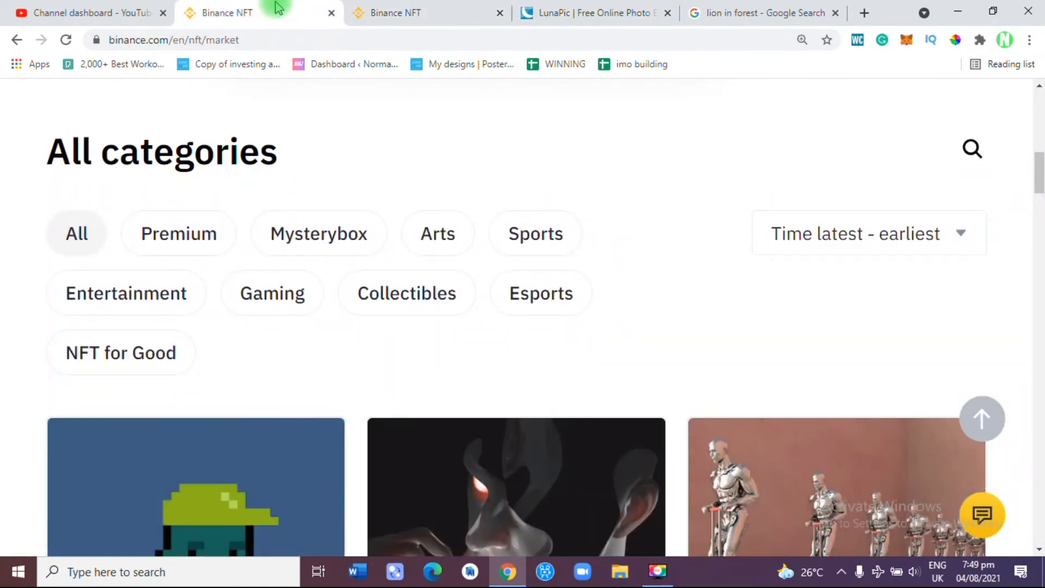
pyautogui.click(397, 8)
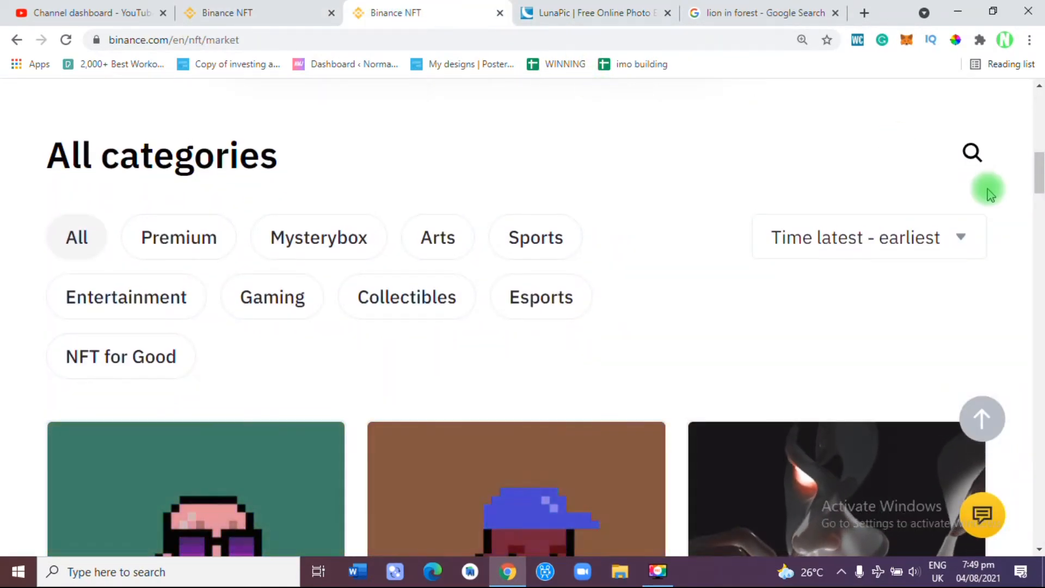
pyautogui.moveTo(1039, 173); pyautogui.dragTo(802, 204)
pyautogui.click(616, 15)
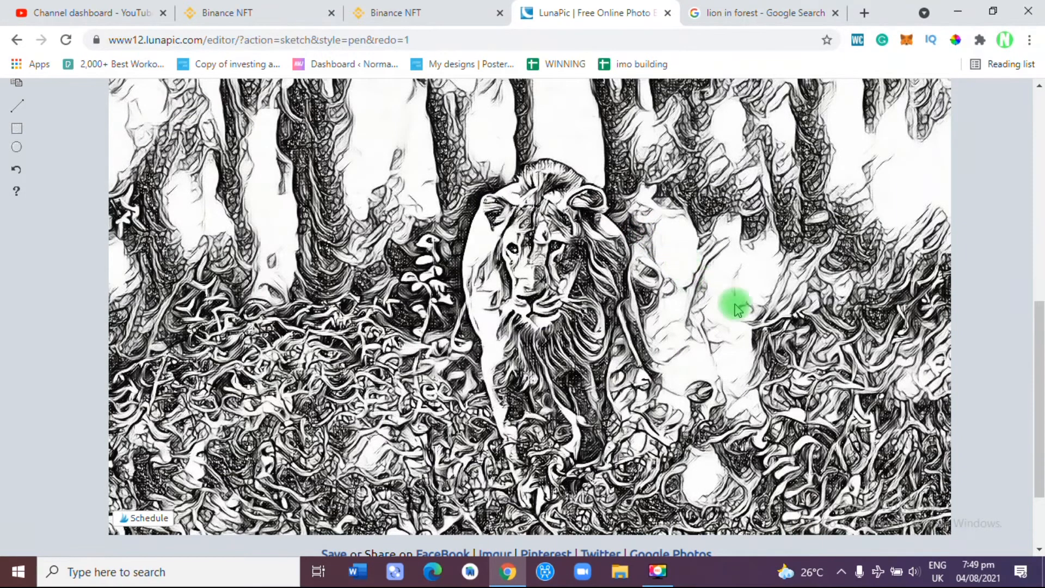
# - Try the Color Pencil and Color Pen sketch styles on the lion image
pyautogui.moveTo(1039, 346)
pyautogui.mouseDown()
pyautogui.moveTo(1038, 251)
pyautogui.moveTo(1040, 345)
pyautogui.mouseUp()
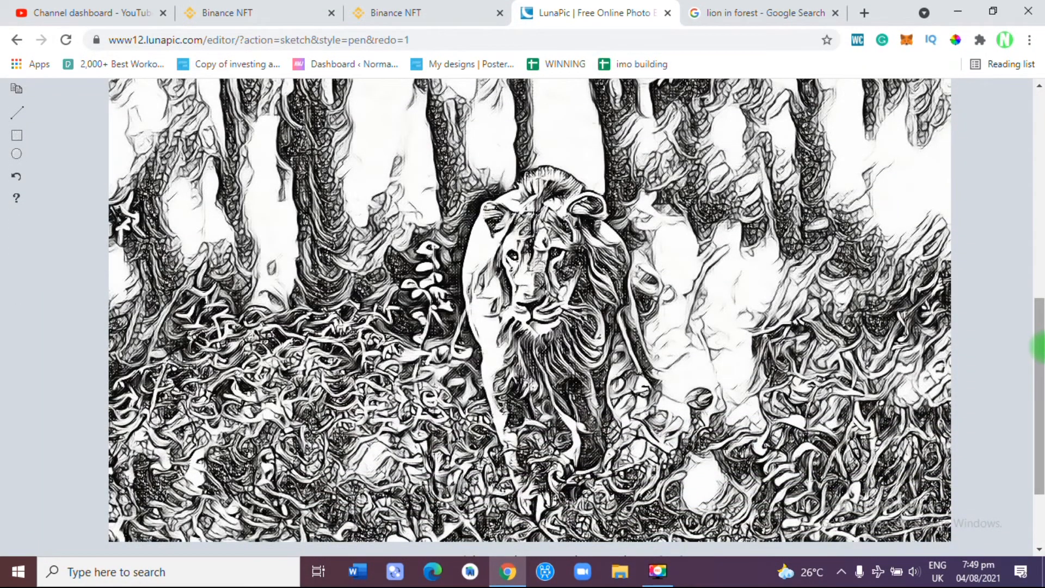
pyautogui.moveTo(1040, 345); pyautogui.dragTo(1040, 205)
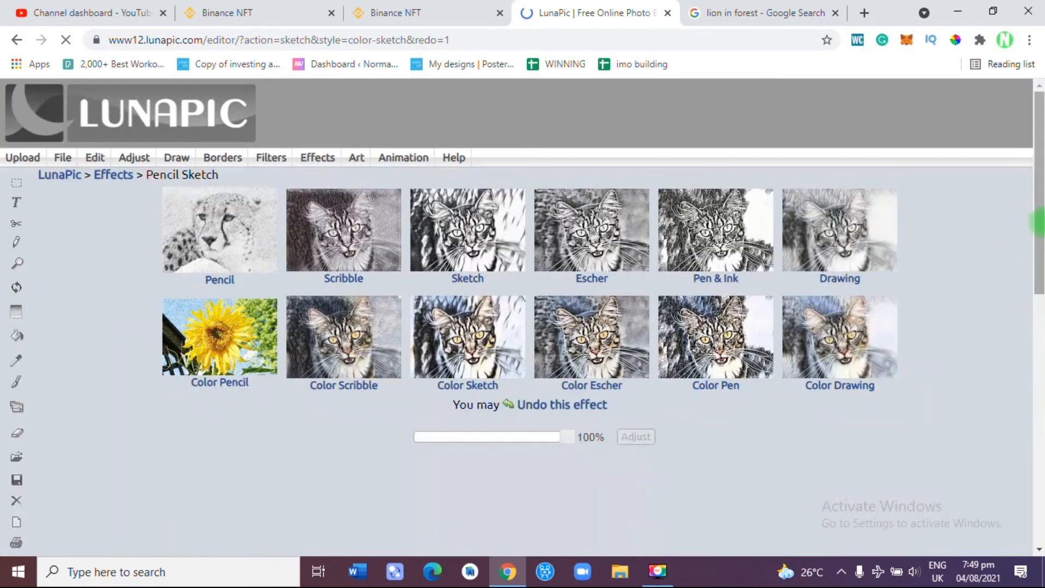
pyautogui.moveTo(1040, 223); pyautogui.dragTo(1040, 276)
pyautogui.click(718, 219)
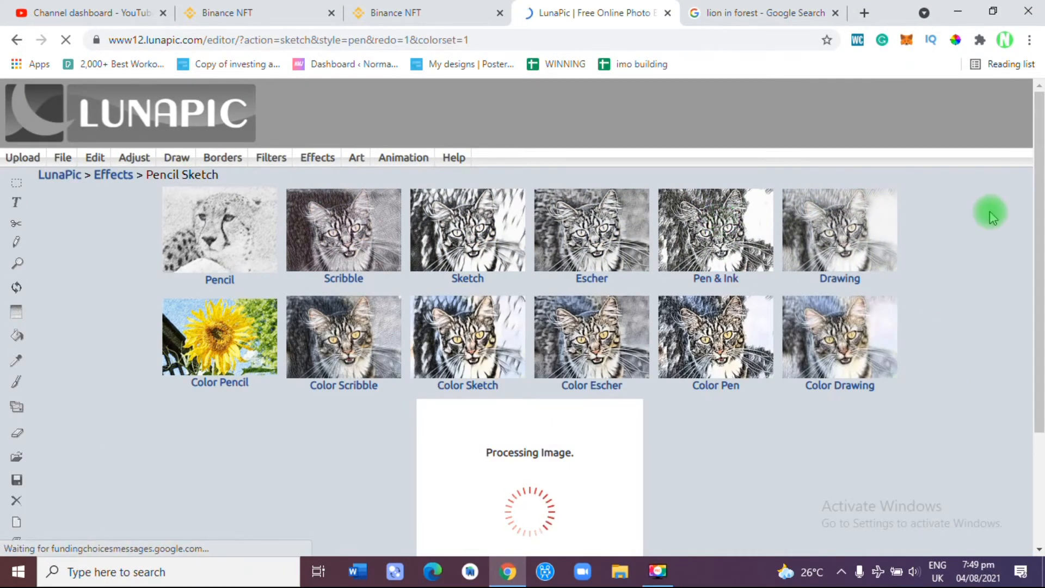
pyautogui.moveTo(1040, 174)
pyautogui.mouseDown()
pyautogui.moveTo(1040, 343)
pyautogui.moveTo(1040, 304)
pyautogui.mouseUp()
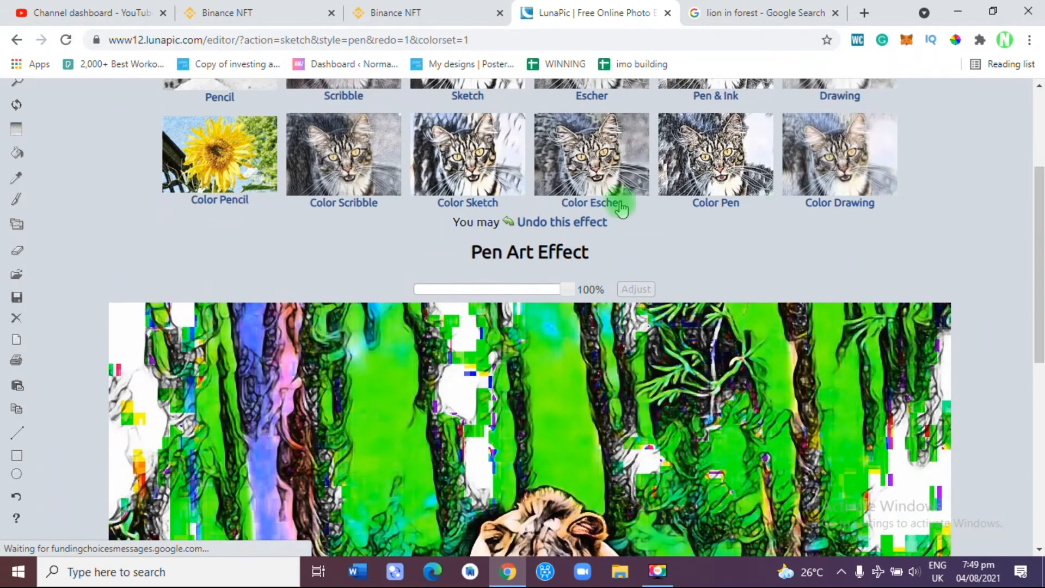
# - Apply the Color Pencil sketch style to the lion image, save the result and open the saved file in Photos
pyautogui.click(233, 179)
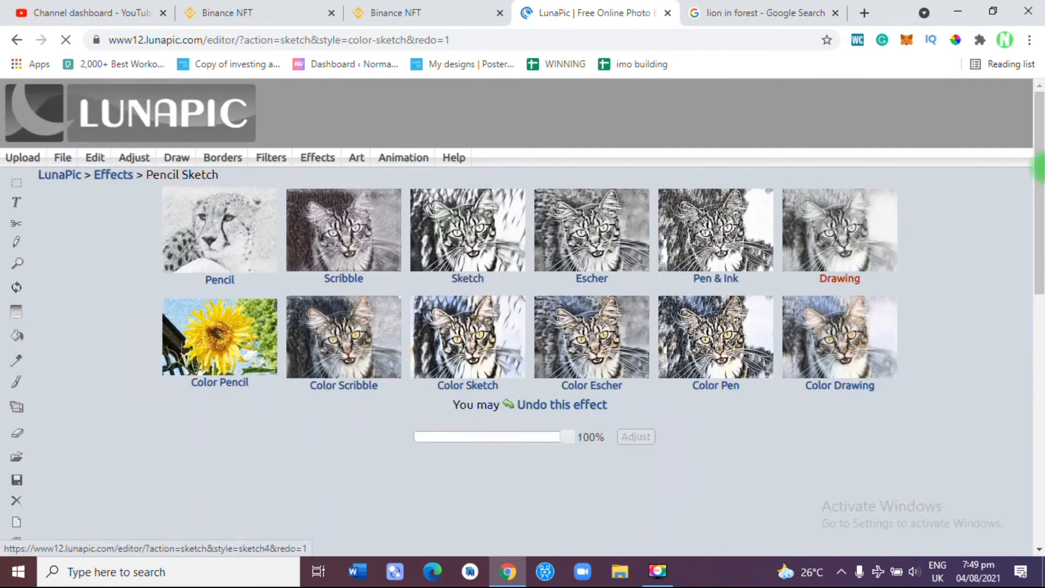
pyautogui.moveTo(1040, 169); pyautogui.dragTo(1039, 384)
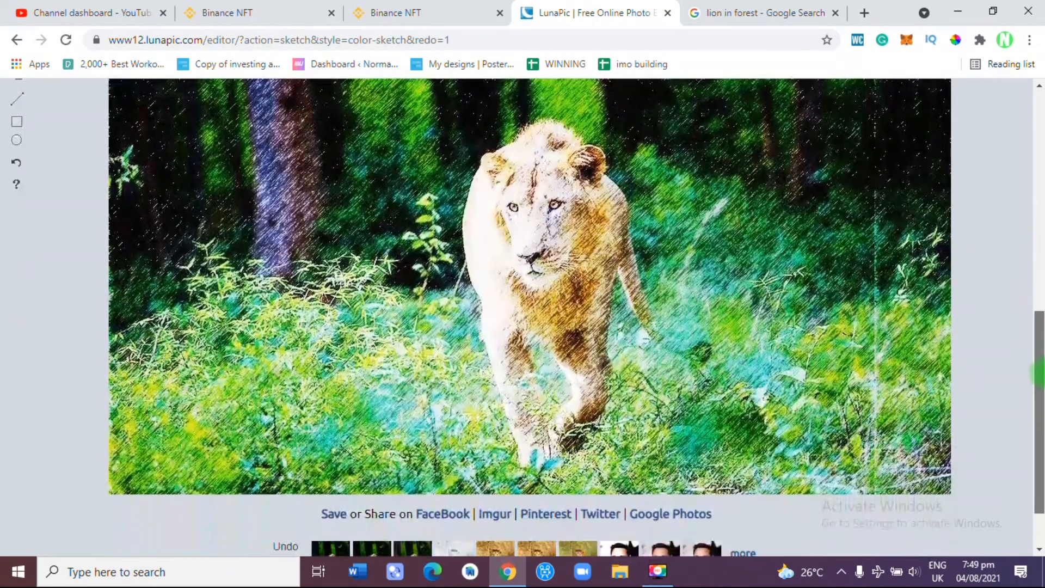
pyautogui.click(329, 515)
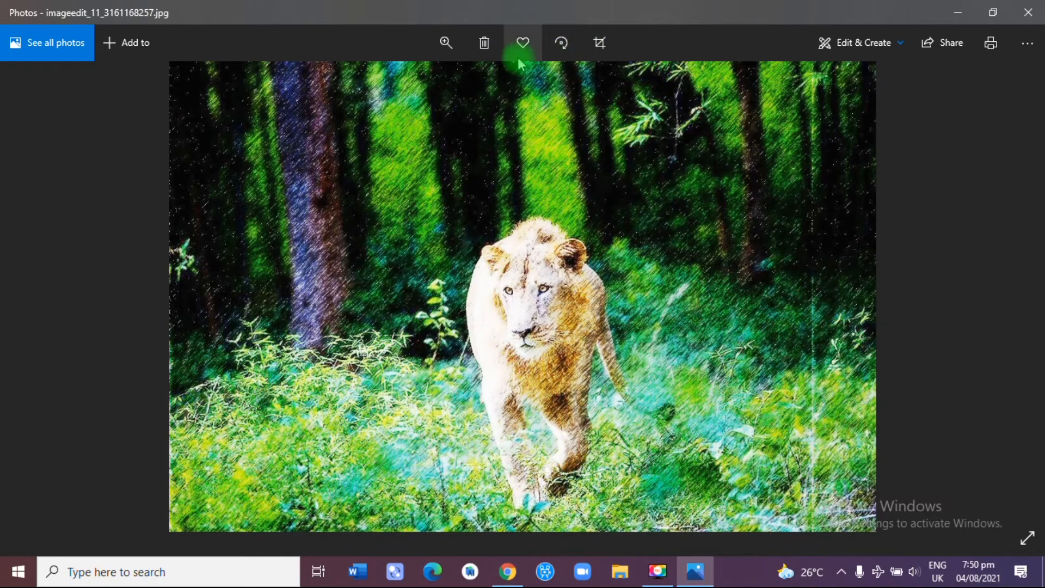
# - Zoom in on the saved lion artwork in Photos, restore the full view and switch back to LunaPic
pyautogui.click(447, 43)
pyautogui.click(471, 83)
pyautogui.moveTo(472, 88); pyautogui.dragTo(379, 91)
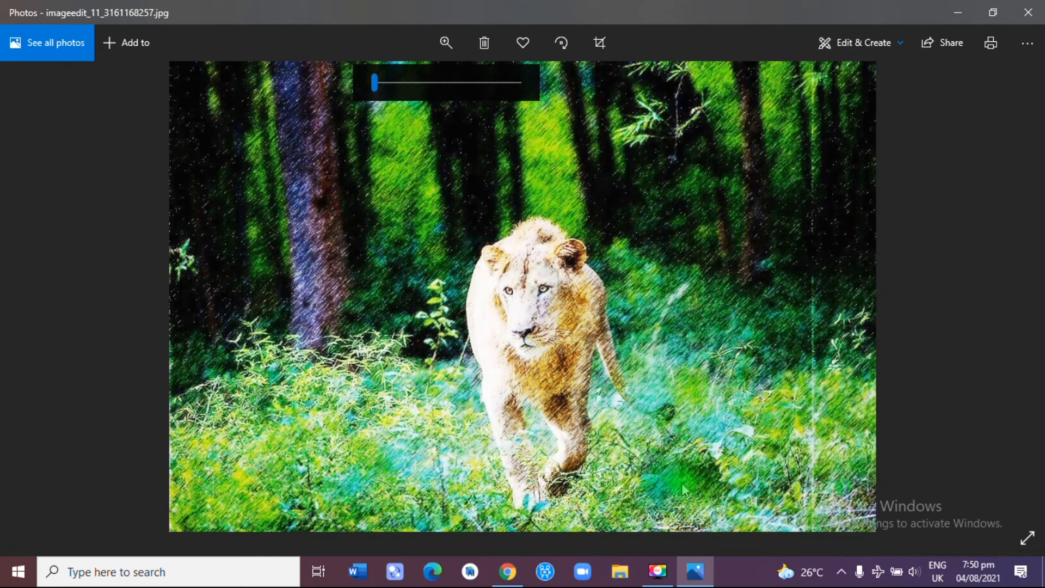
pyautogui.click(509, 572)
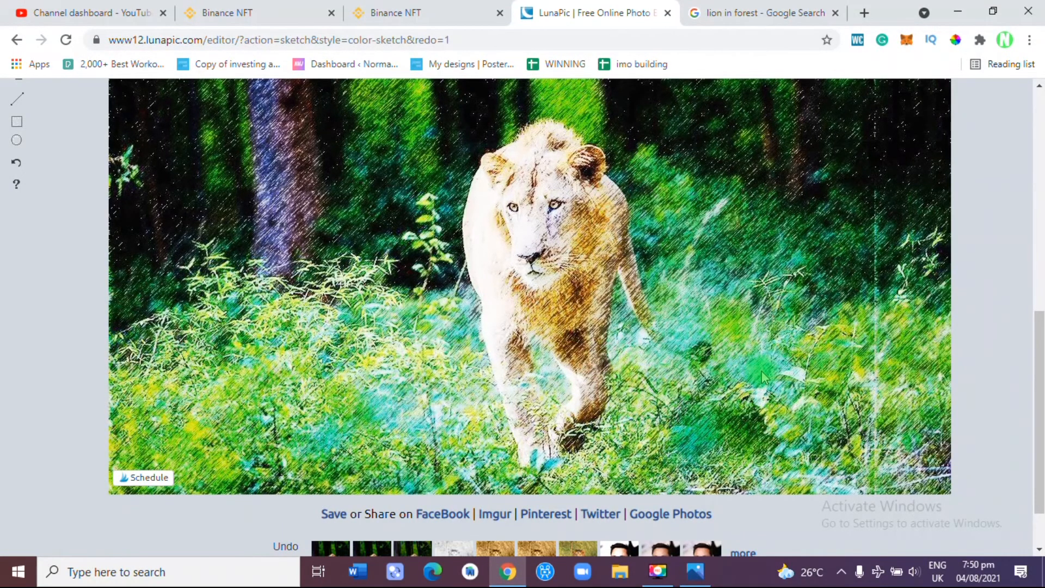
# - Examine the Color Pencil lion artwork, its save and undo history options, and the other sketch styles and adjustments available
pyautogui.scroll(3, 1039, 273)
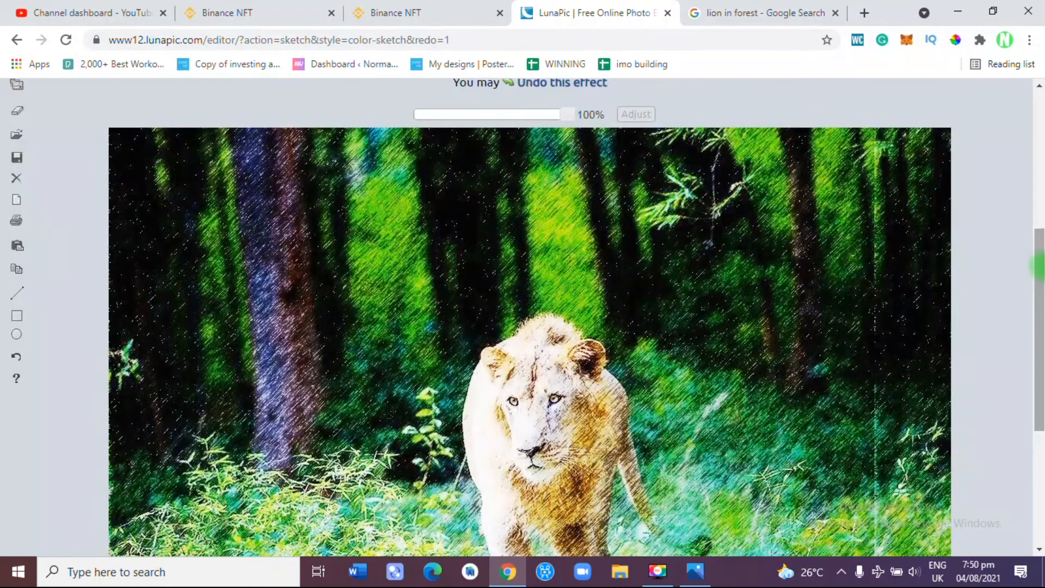
pyautogui.moveTo(1040, 266); pyautogui.dragTo(1040, 155)
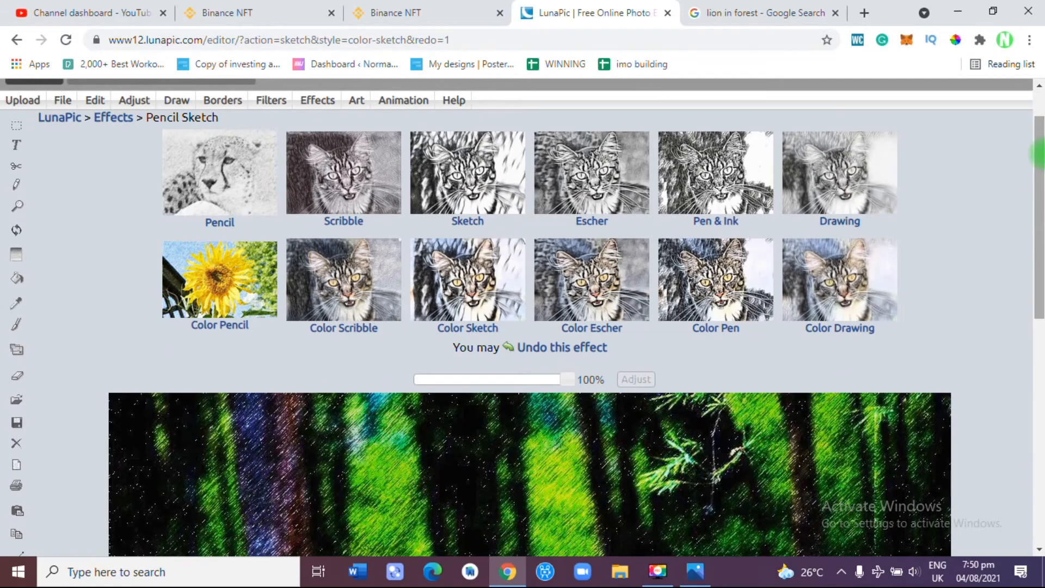
pyautogui.moveTo(1040, 155); pyautogui.dragTo(1040, 420)
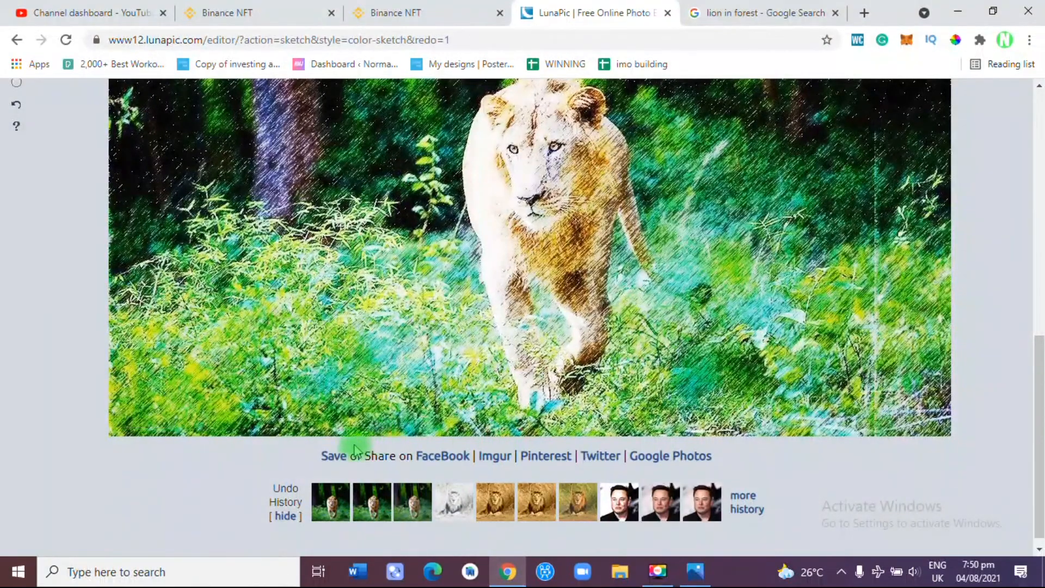
pyautogui.moveTo(1039, 354); pyautogui.dragTo(1039, 125)
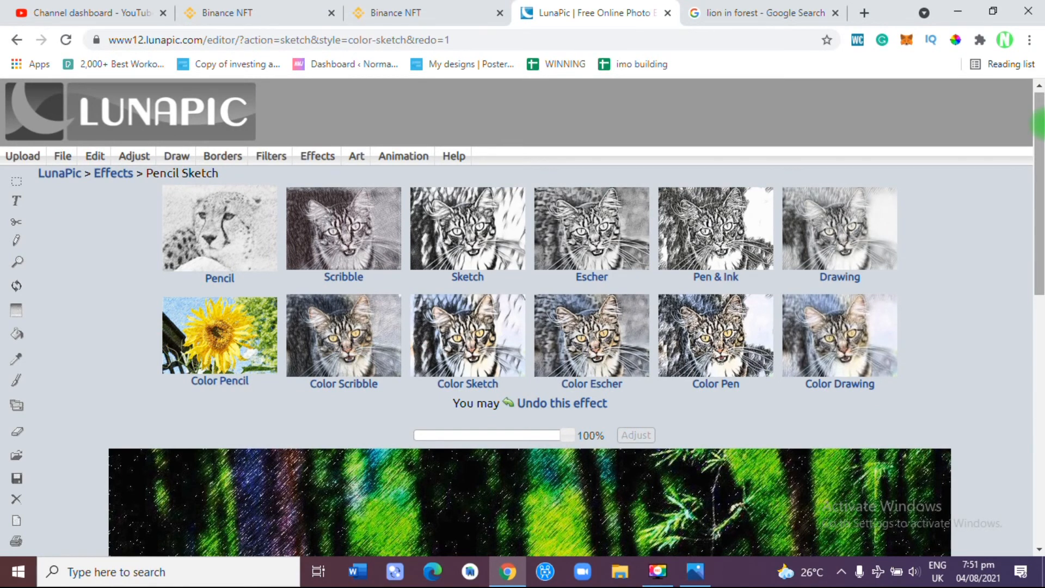
pyautogui.click(320, 155)
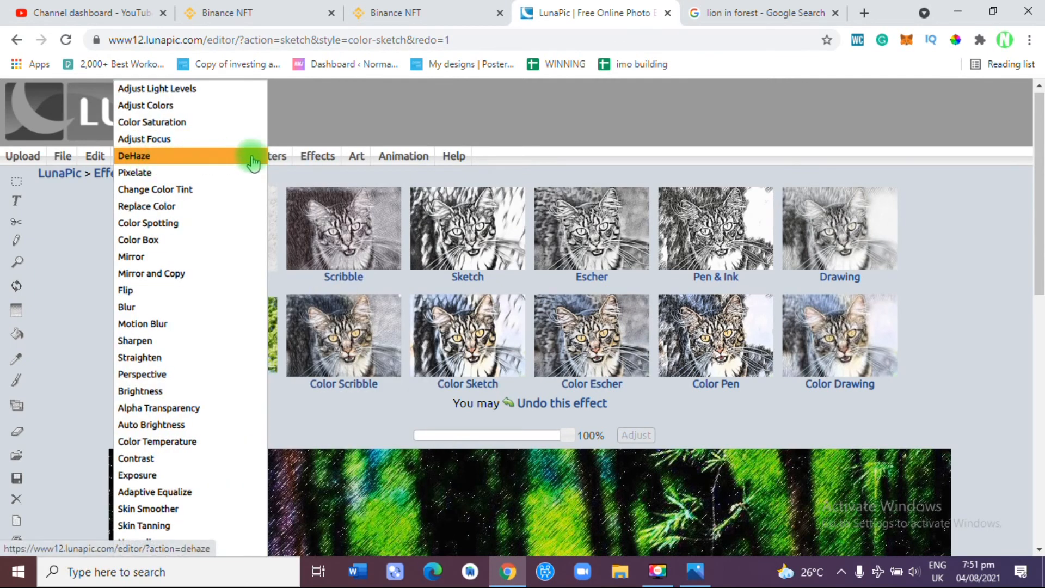
pyautogui.moveTo(272, 155)
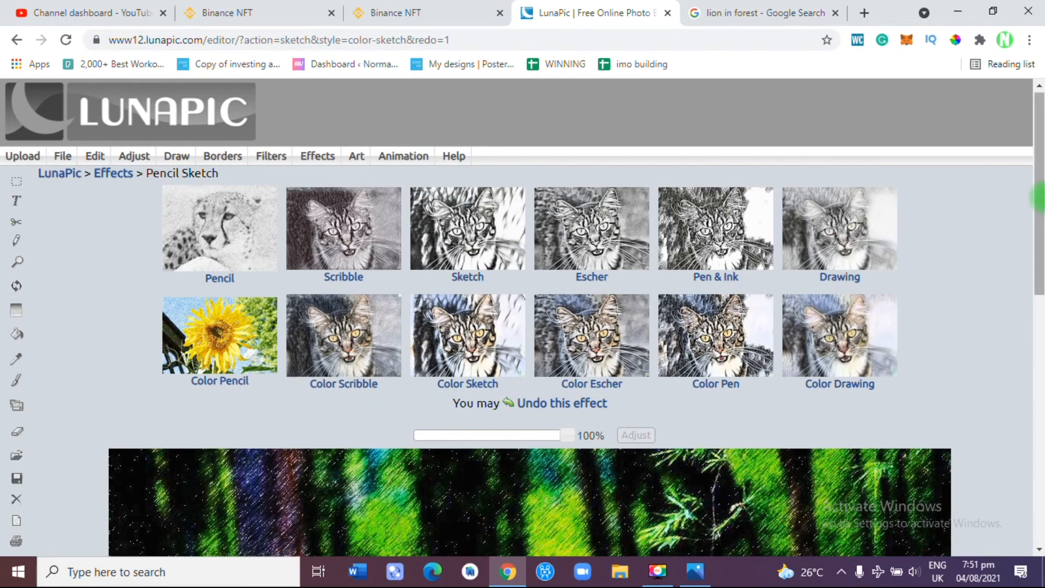
pyautogui.scroll(-3, 1040, 278)
pyautogui.moveTo(1040, 277); pyautogui.dragTo(1040, 318)
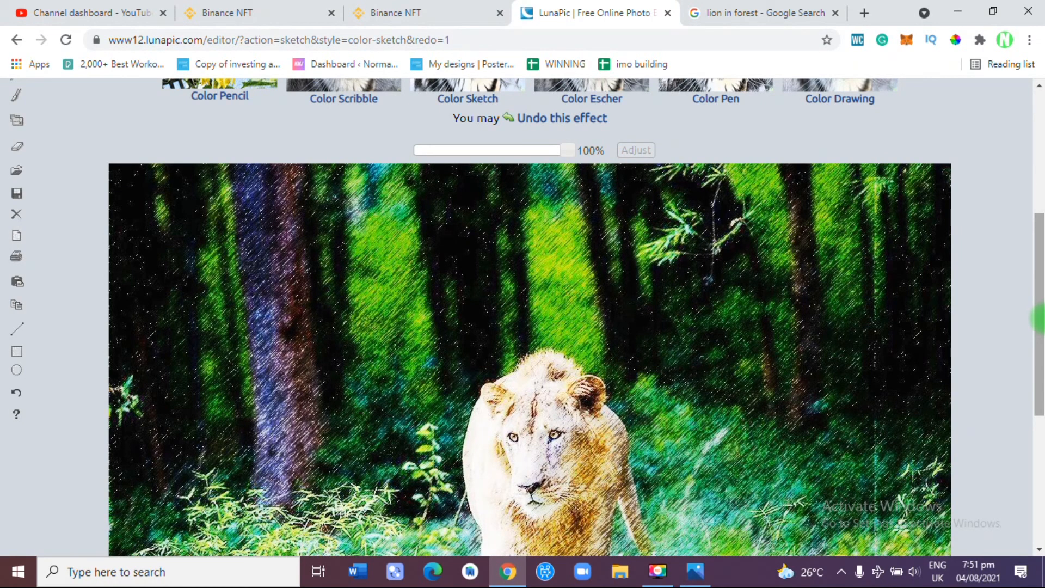
pyautogui.scroll(-1, 523, 327)
pyautogui.scroll(1, 523, 326)
pyautogui.scroll(-1, 523, 326)
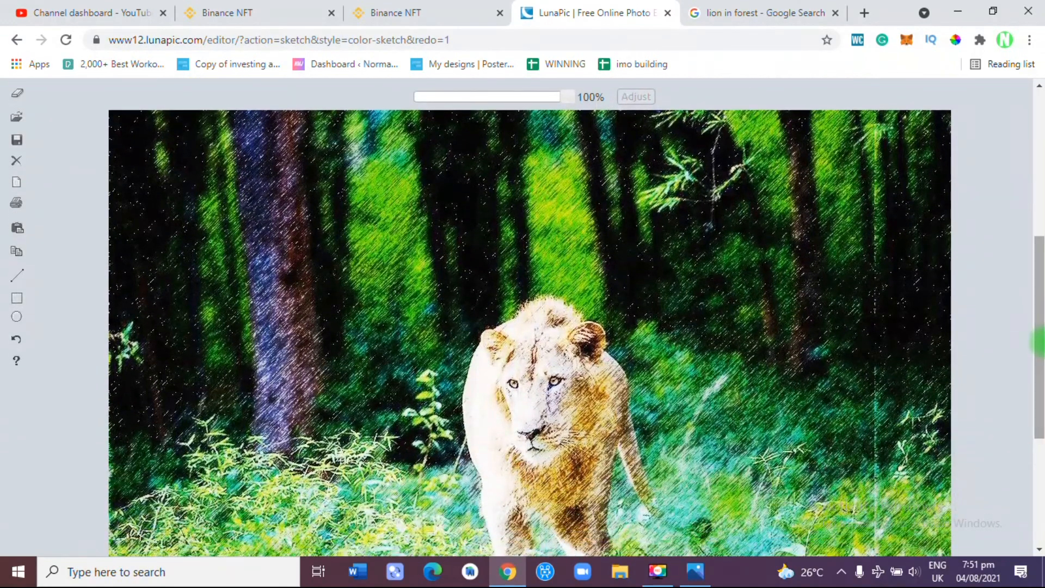